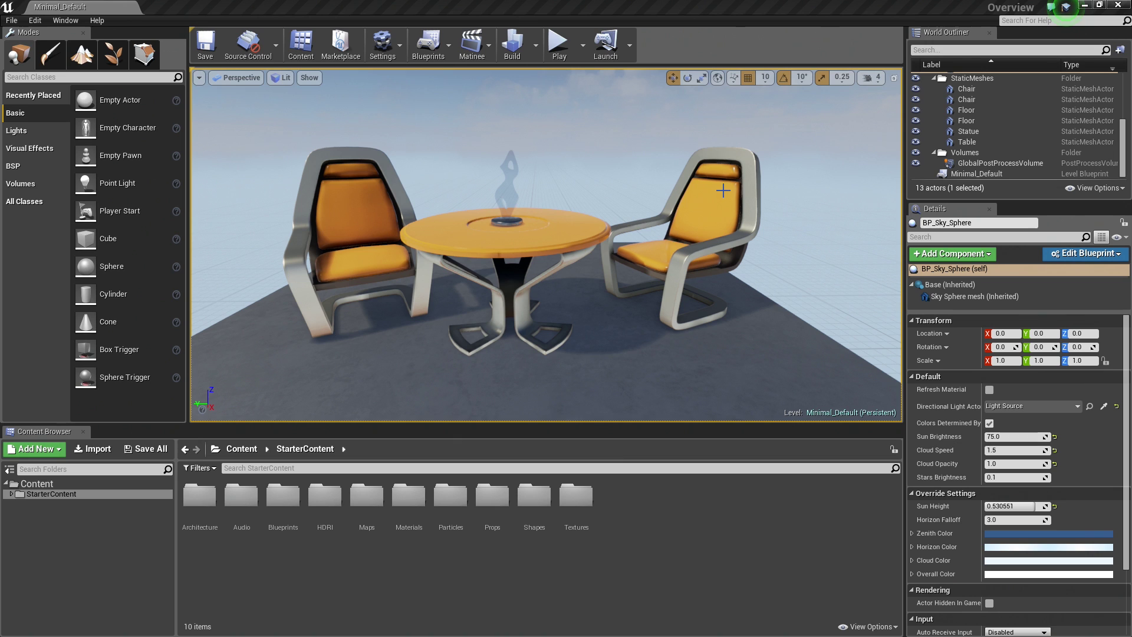
Step: Restore the four-pane Side/Front/Perspective/Top layout and swing the Perspective camera to a more frontal angle
{"action": "left_click", "coordinate": [895, 79]}
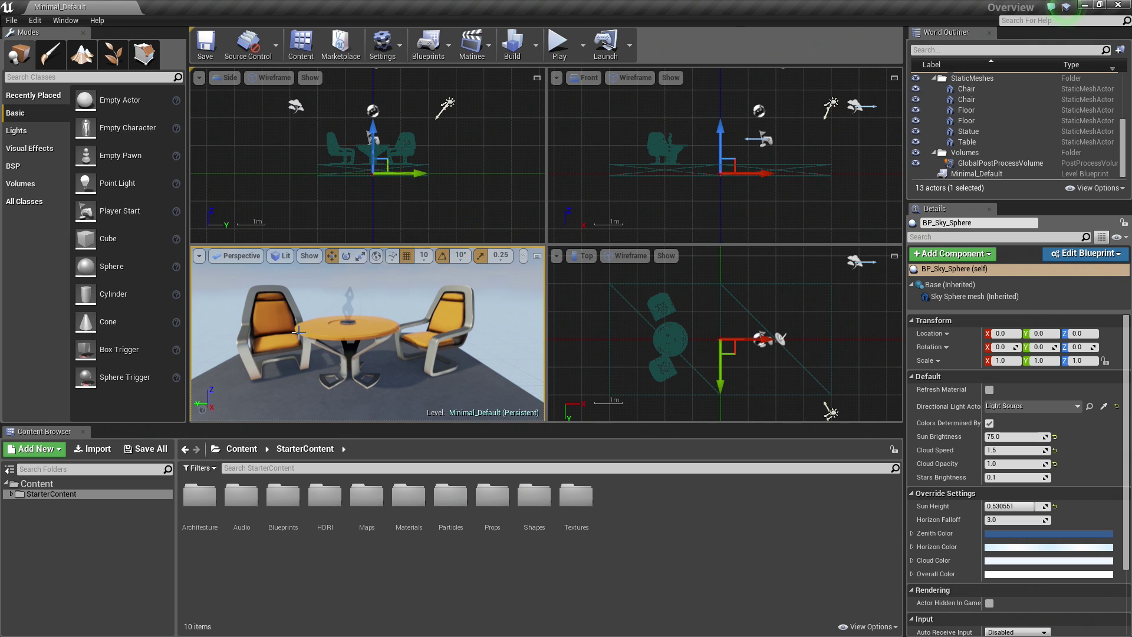
{"action": "left_click_drag", "start_coordinate": [436, 334], "coordinate": [459, 344]}
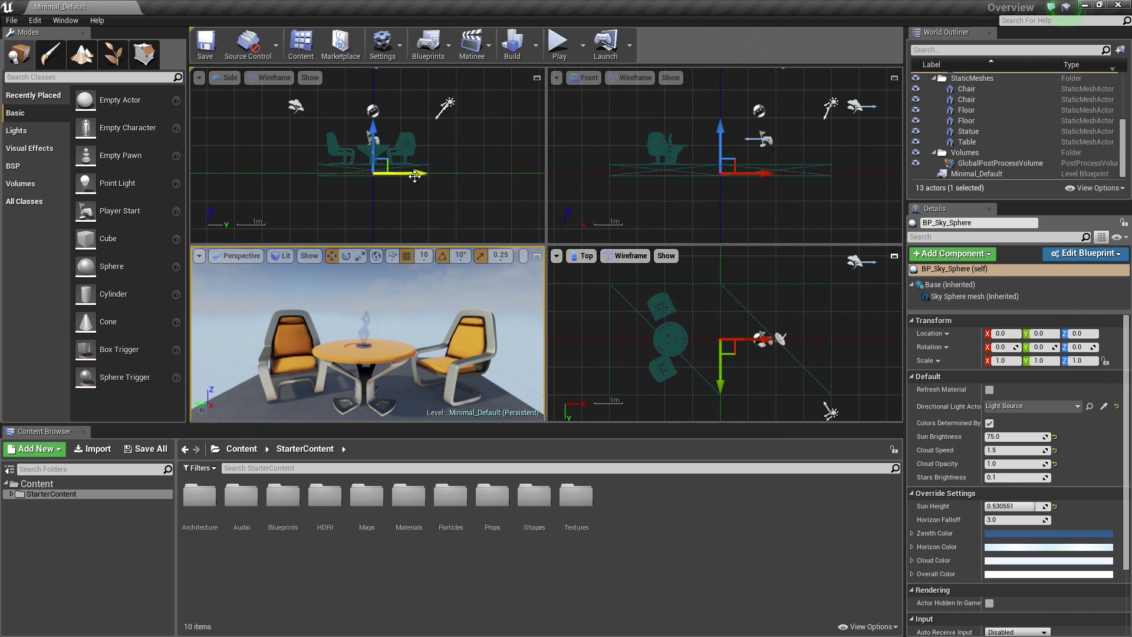
Step: Deselect the sky sphere from the Side view, then activate the Front and finally the Top viewport
{"action": "left_click", "coordinate": [250, 132]}
{"action": "left_click", "coordinate": [568, 132]}
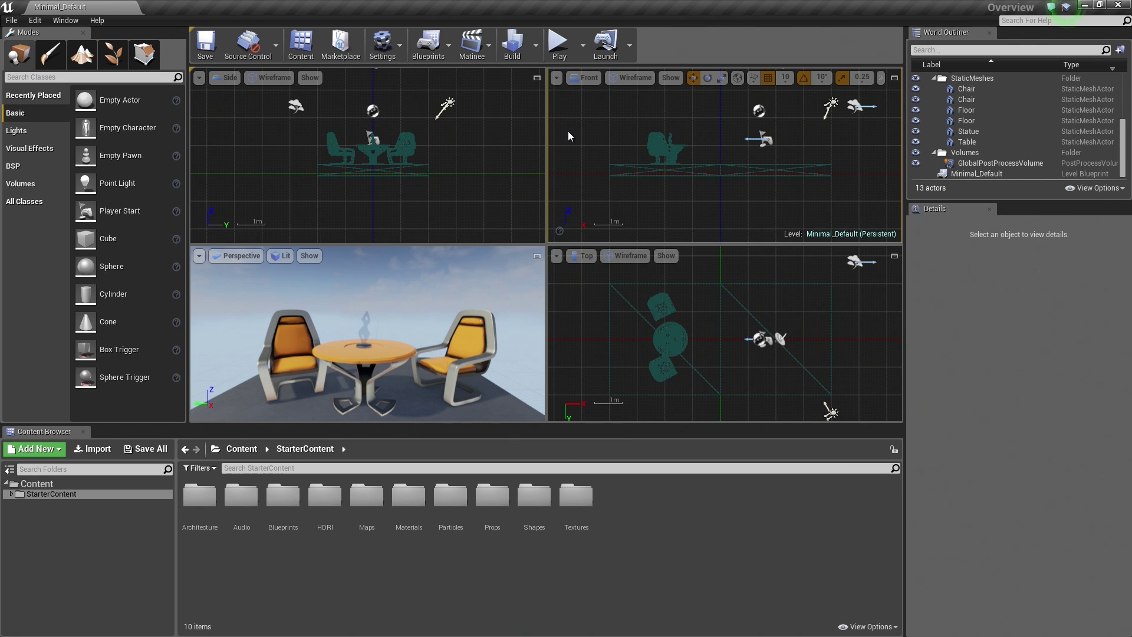
{"action": "left_click", "coordinate": [593, 328]}
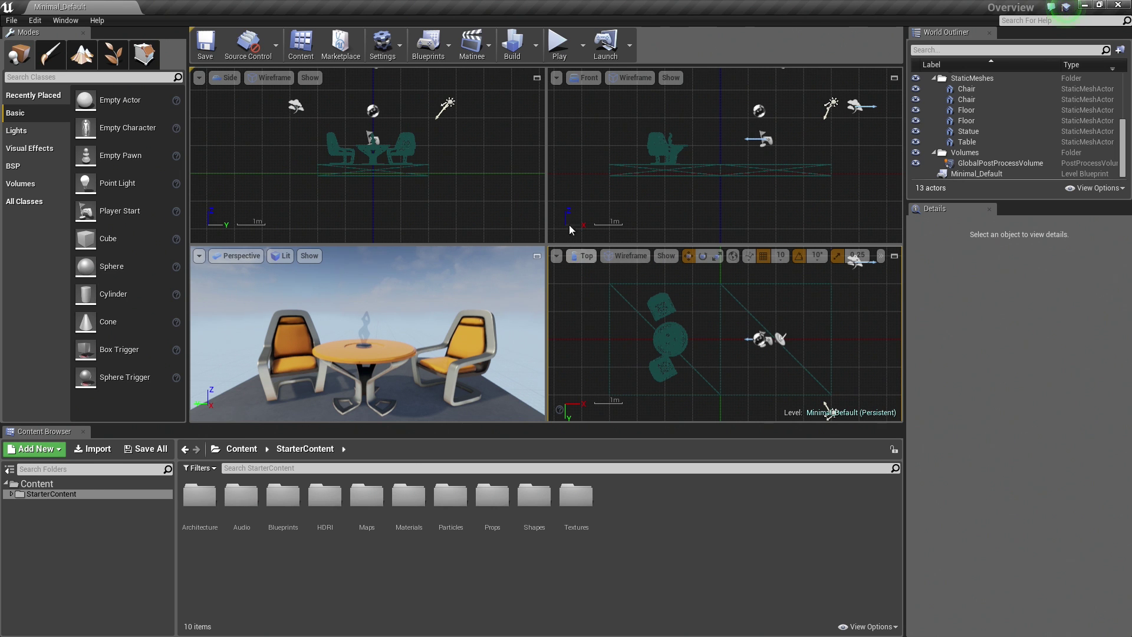
Step: Select the chair at -215, -120, 32 in the Front view and zoom the Side view to 10cm scale
{"action": "scroll", "coordinate": [717, 171], "scroll_direction": "up", "scroll_amount": 6}
{"action": "scroll", "coordinate": [683, 215], "scroll_direction": "up", "scroll_amount": 5}
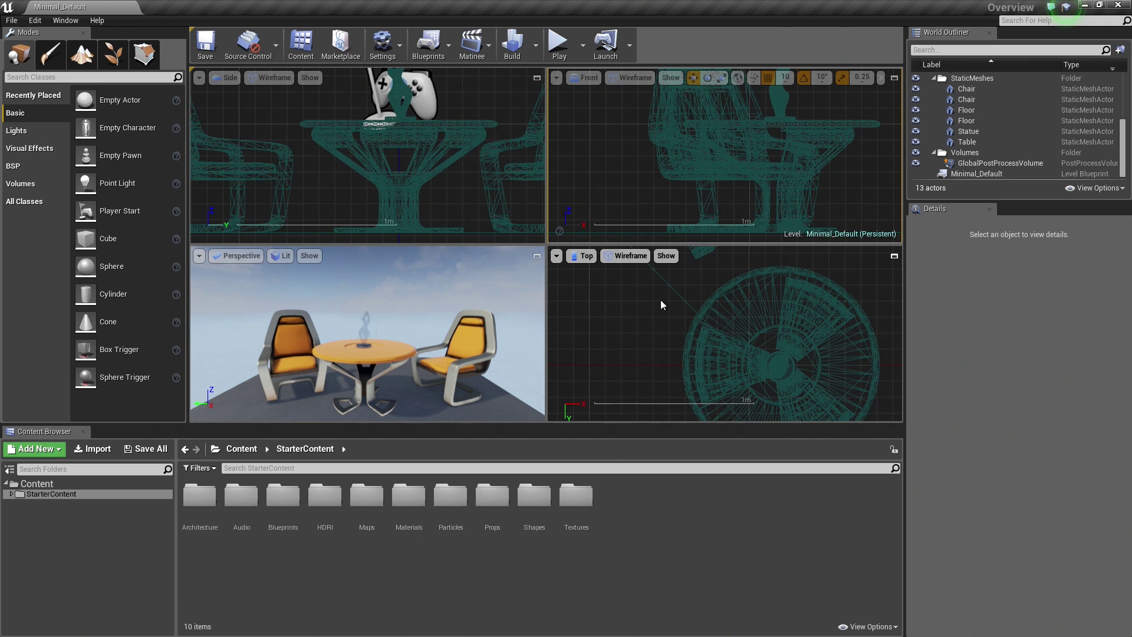
{"action": "scroll", "coordinate": [660, 299], "scroll_direction": "down", "scroll_amount": 2}
{"action": "left_click", "coordinate": [674, 192]}
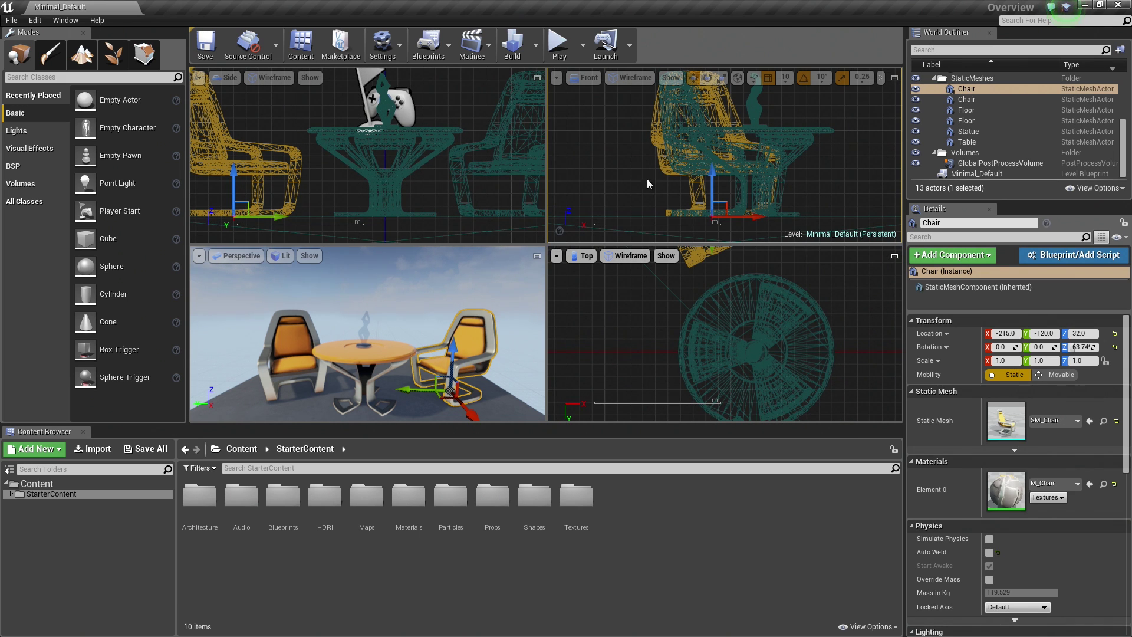
{"action": "scroll", "coordinate": [628, 293], "scroll_direction": "down", "scroll_amount": 2}
{"action": "scroll", "coordinate": [698, 324], "scroll_direction": "down", "scroll_amount": 2}
{"action": "scroll", "coordinate": [279, 164], "scroll_direction": "up", "scroll_amount": 8}
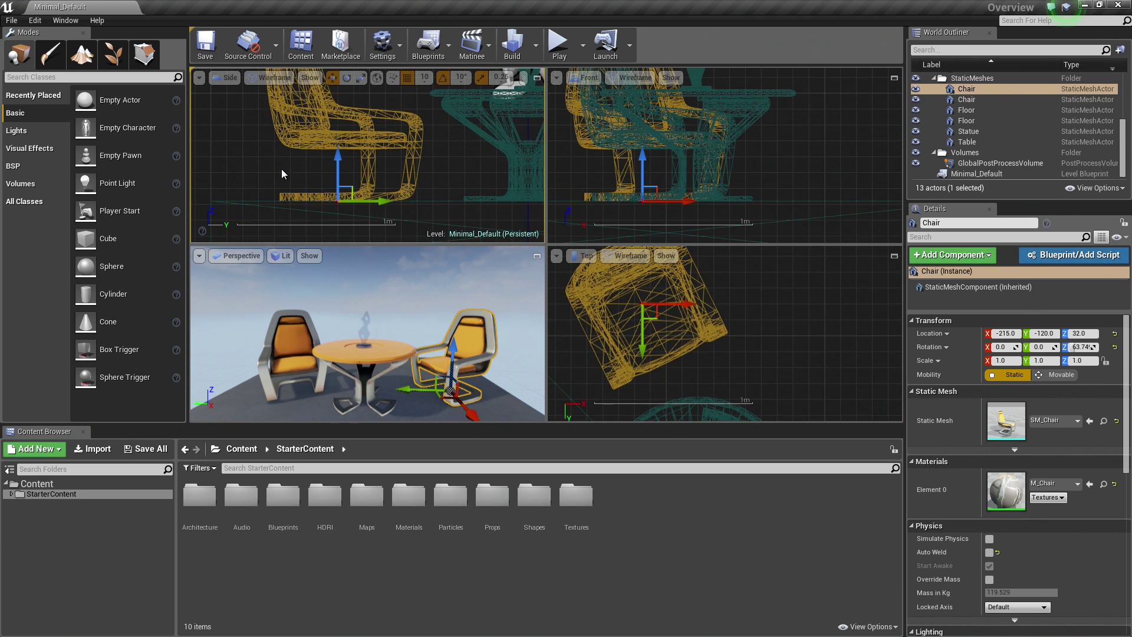
{"action": "scroll", "coordinate": [279, 164], "scroll_direction": "up", "scroll_amount": 3}
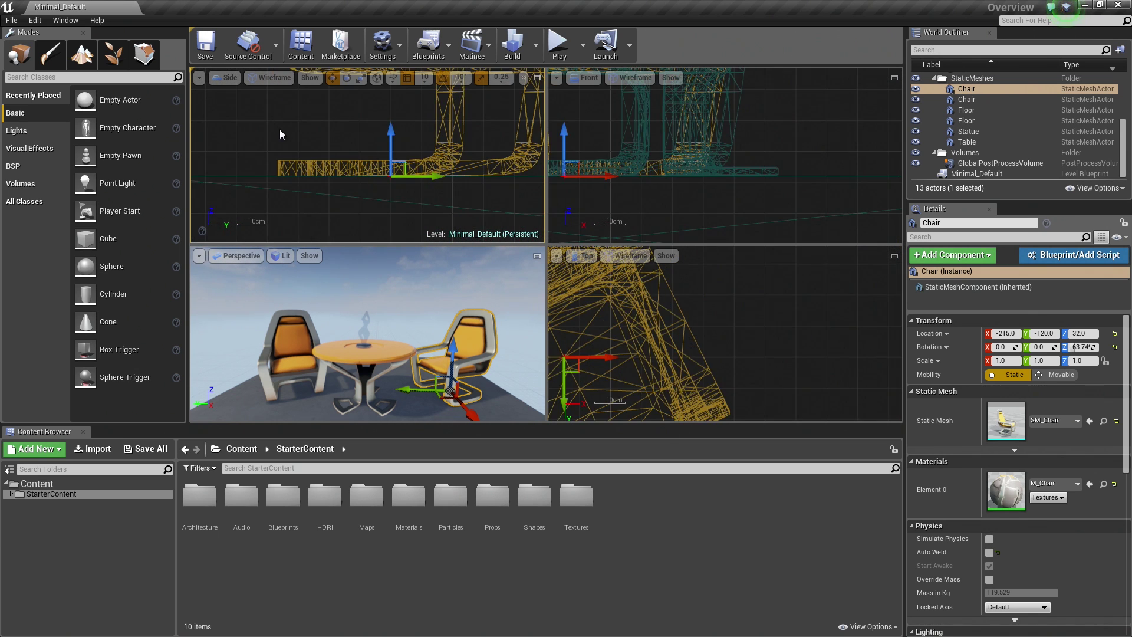
Step: Select the chair rather than the Floor and frame it in the orthographic views with F
{"action": "left_click", "coordinate": [269, 195]}
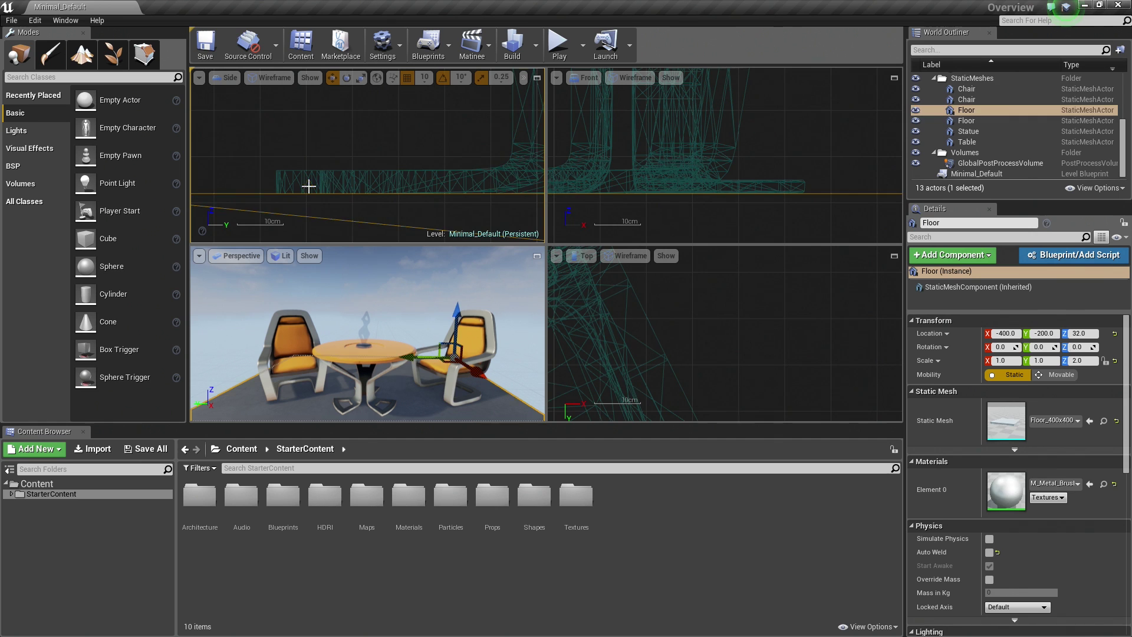
{"action": "left_click", "coordinate": [265, 188]}
{"action": "left_click", "coordinate": [266, 189]}
{"action": "left_click", "coordinate": [322, 189]}
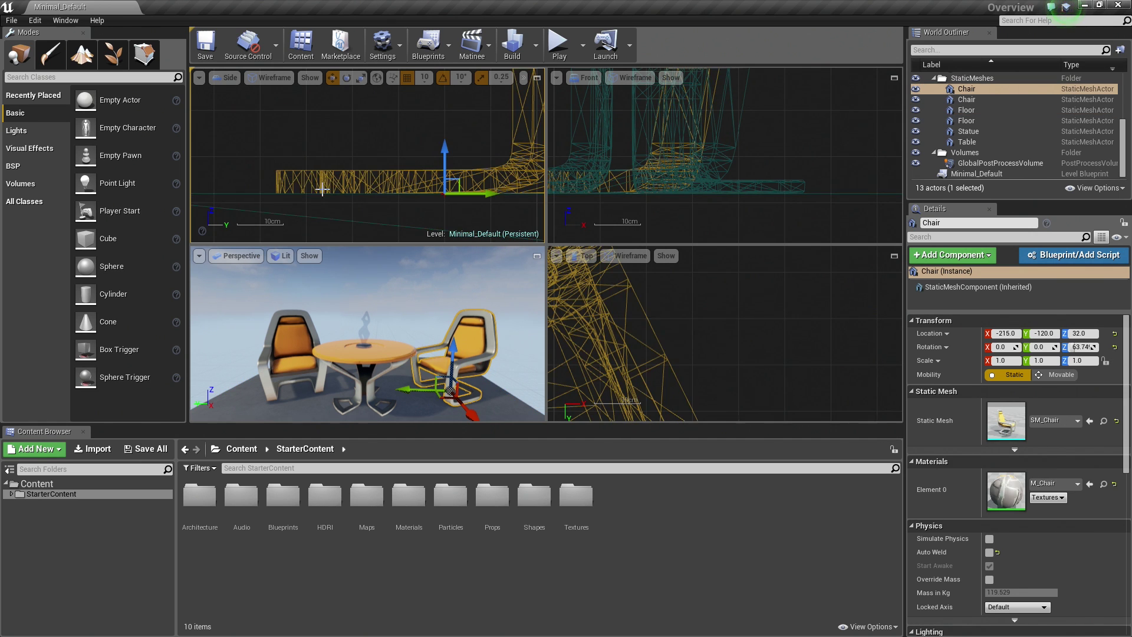
{"action": "key", "text": "f"}
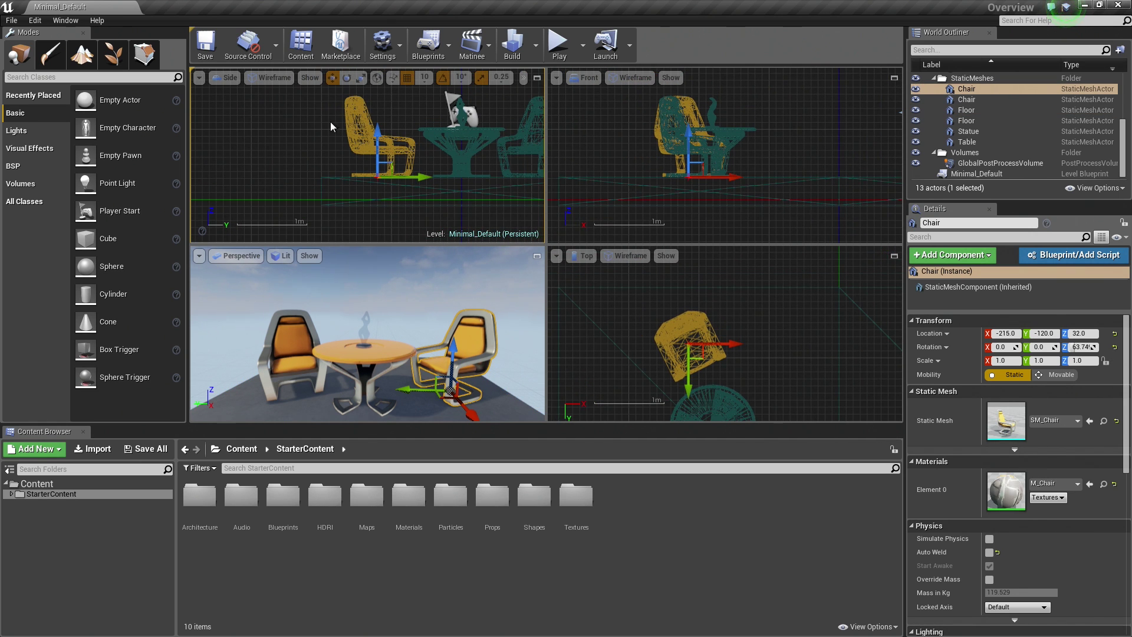
Step: Zoom to show the chairs flanking the table, then clear the selection
{"action": "scroll", "coordinate": [383, 186], "scroll_direction": "up", "scroll_amount": 2}
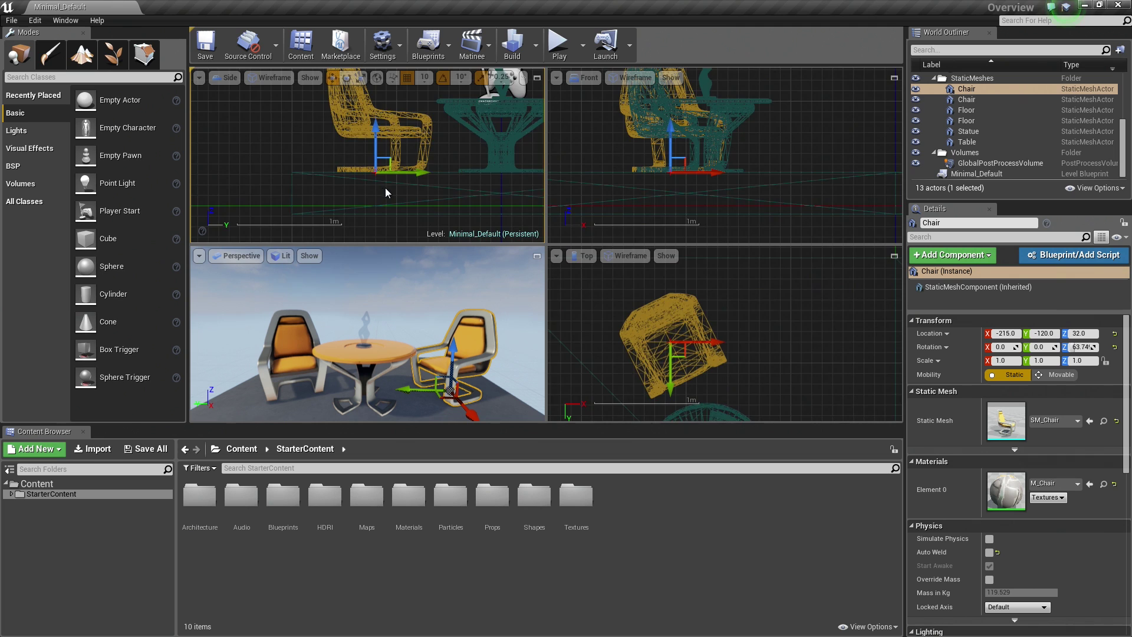
{"action": "scroll", "coordinate": [387, 187], "scroll_direction": "down", "scroll_amount": 2}
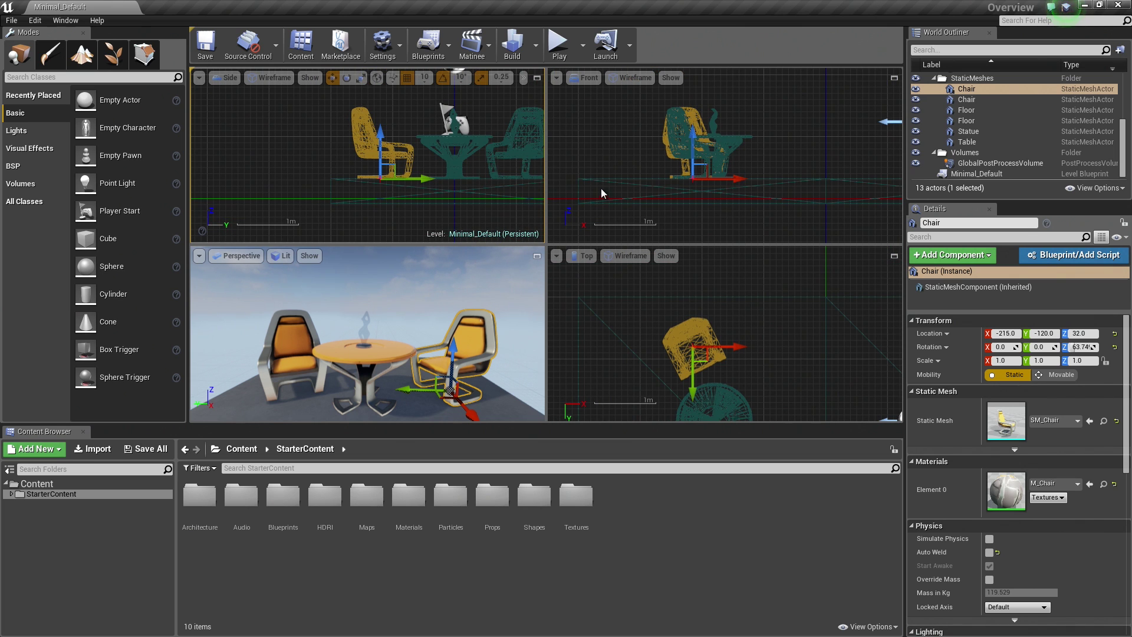
{"action": "left_click", "coordinate": [437, 200]}
{"action": "left_click", "coordinate": [276, 184]}
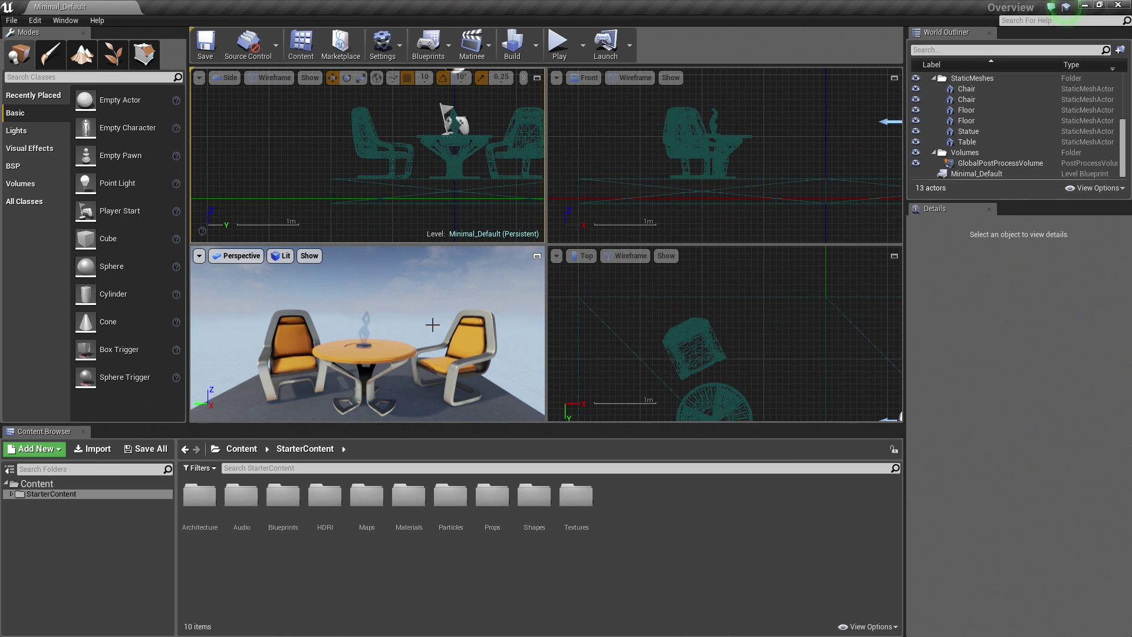
Step: Level the Perspective camera on the chairs and table, then activate the Top, Front and Side views in turn
{"action": "left_click_drag", "start_coordinate": [349, 290], "coordinate": [336, 266]}
{"action": "mouse_move", "coordinate": [373, 316]}
{"action": "left_mouse_down"}
{"action": "mouse_move", "coordinate": [365, 293]}
{"action": "mouse_move", "coordinate": [363, 315]}
{"action": "mouse_move", "coordinate": [372, 303]}
{"action": "left_mouse_up"}
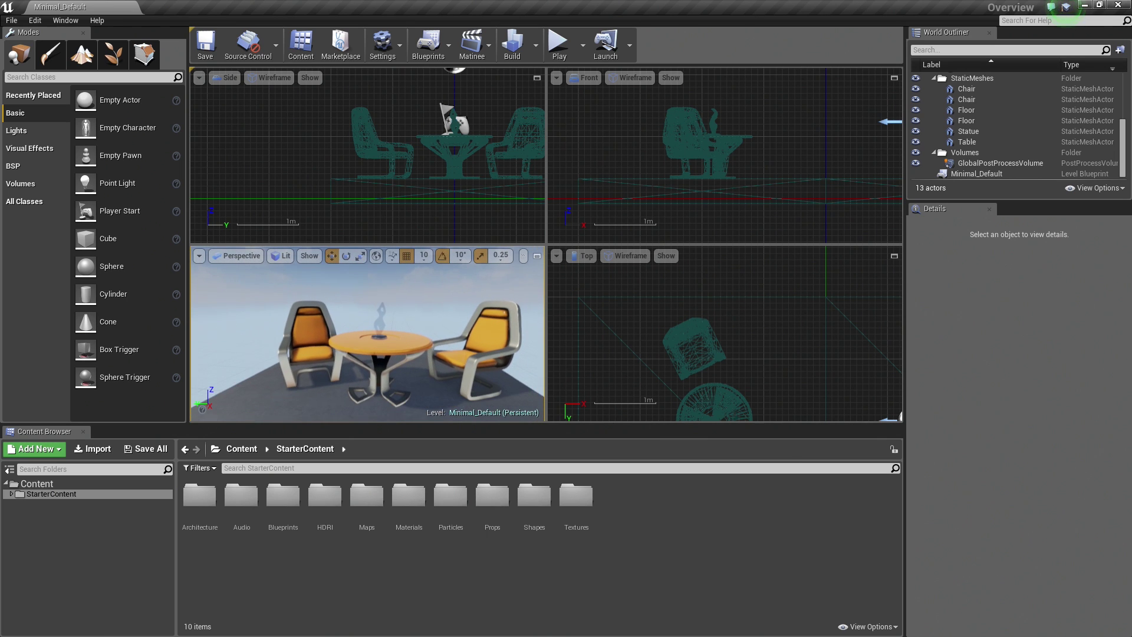
{"action": "left_click", "coordinate": [691, 288]}
{"action": "left_click", "coordinate": [600, 146]}
{"action": "left_click", "coordinate": [519, 148]}
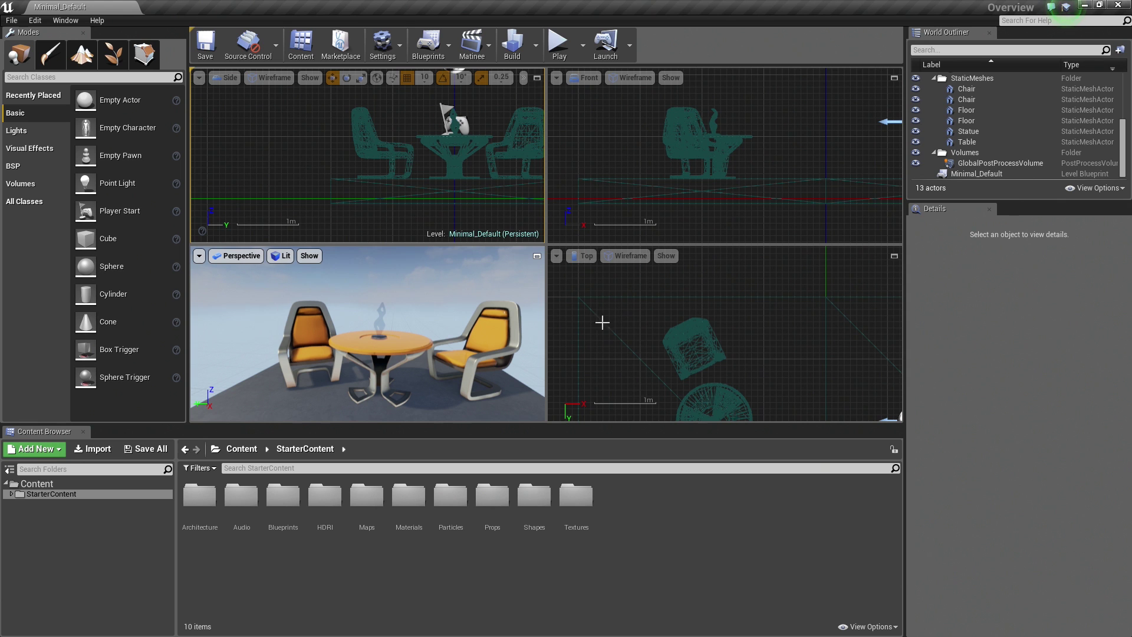
Step: Pan the Top view scene up and left and zoom out to include the lights
{"action": "left_click", "coordinate": [735, 273]}
{"action": "right_click", "coordinate": [735, 272]}
{"action": "left_click", "coordinate": [673, 275]}
{"action": "right_click_drag", "start_coordinate": [673, 275], "coordinate": [705, 351]}
{"action": "scroll", "coordinate": [713, 349], "scroll_direction": "down", "scroll_amount": 5}
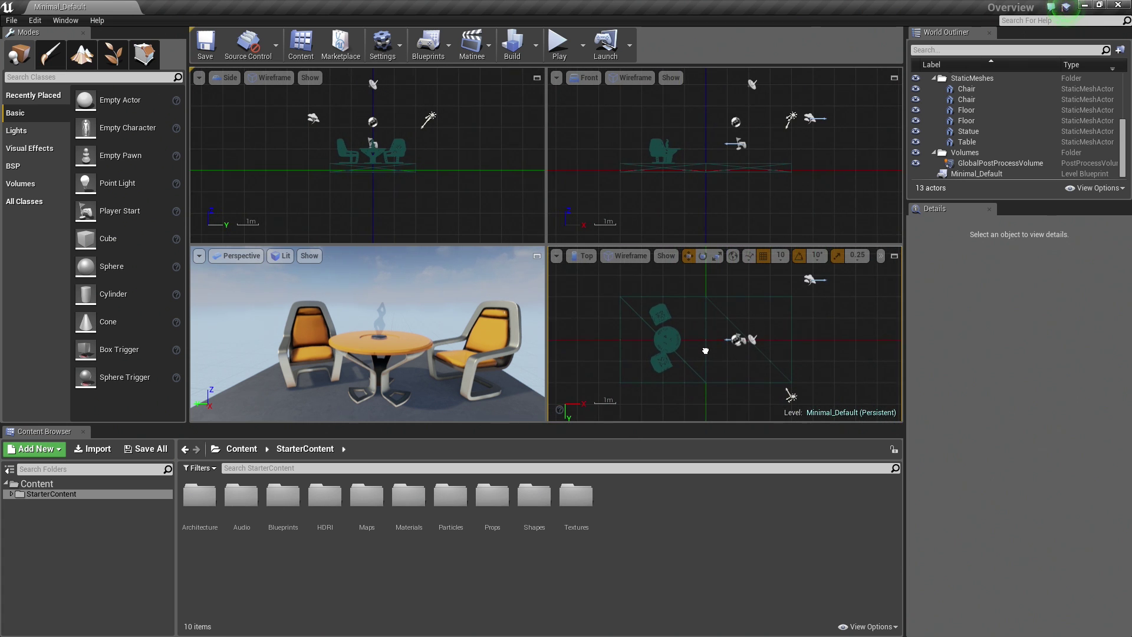
Step: Select the chair, pan the Side, Front and Top views up onto the set, zoom in, and deselect
{"action": "right_click_drag", "start_coordinate": [574, 127], "coordinate": [575, 142]}
{"action": "left_click", "coordinate": [402, 163]}
{"action": "right_click_drag", "start_coordinate": [494, 183], "coordinate": [471, 193]}
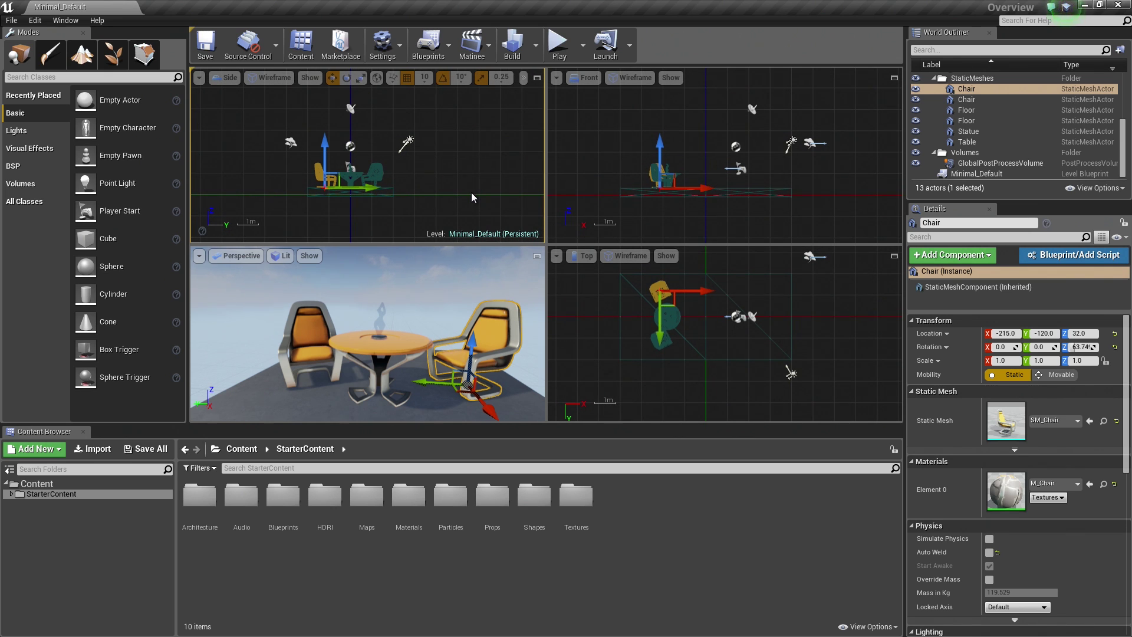
{"action": "right_click_drag", "start_coordinate": [450, 176], "coordinate": [494, 165]}
{"action": "right_click_drag", "start_coordinate": [663, 373], "coordinate": [660, 343]}
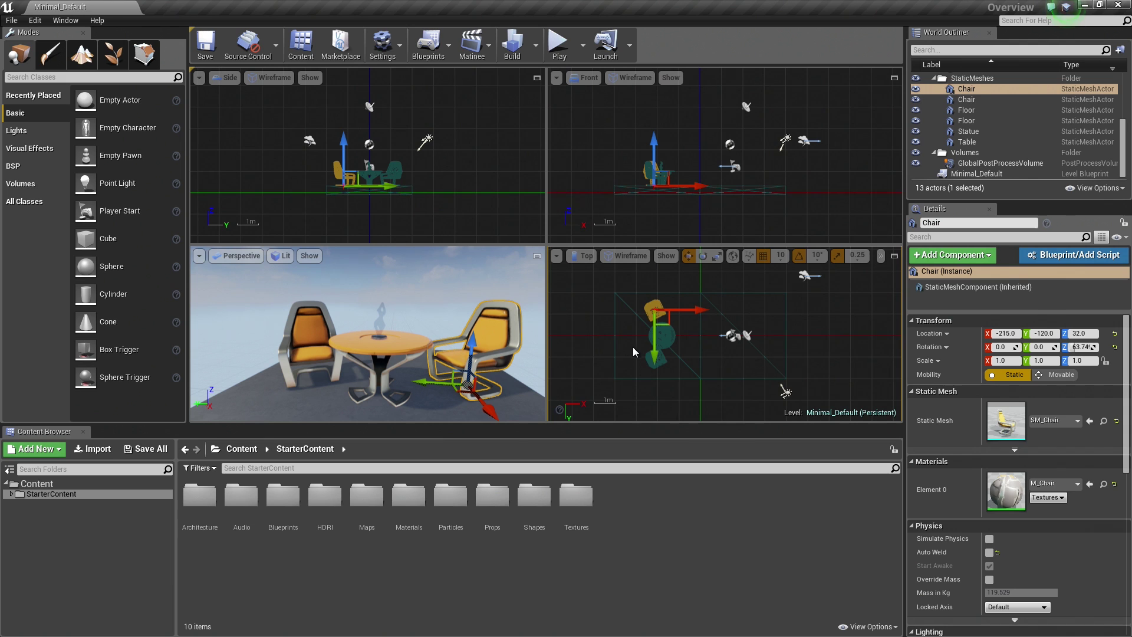
{"action": "scroll", "coordinate": [591, 323], "scroll_direction": "up", "scroll_amount": 4}
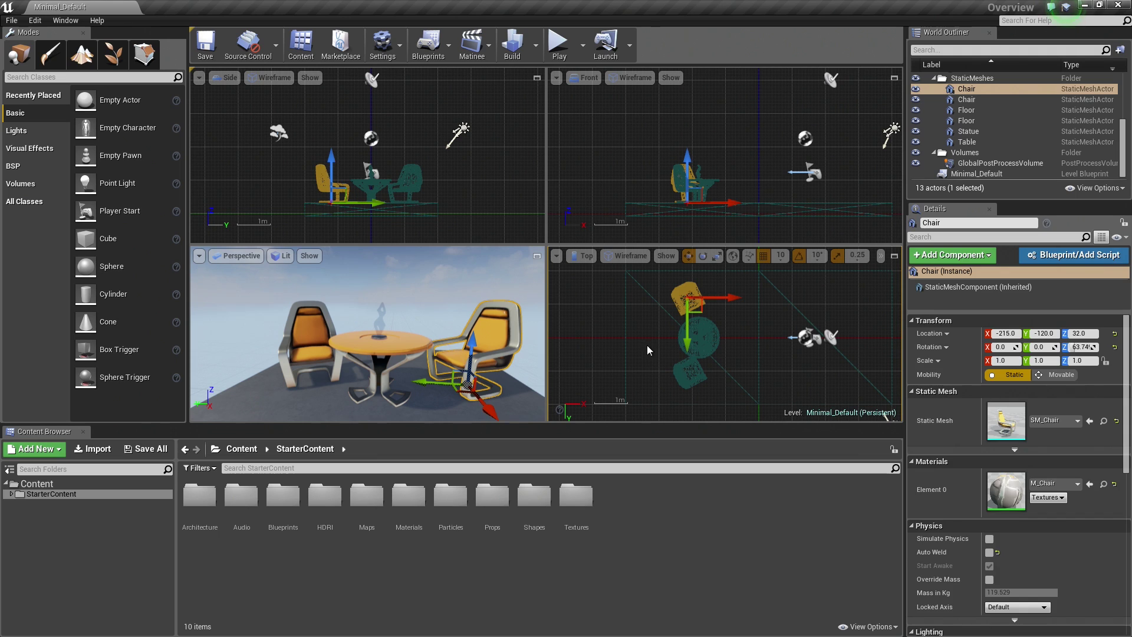
{"action": "left_click", "coordinate": [646, 348]}
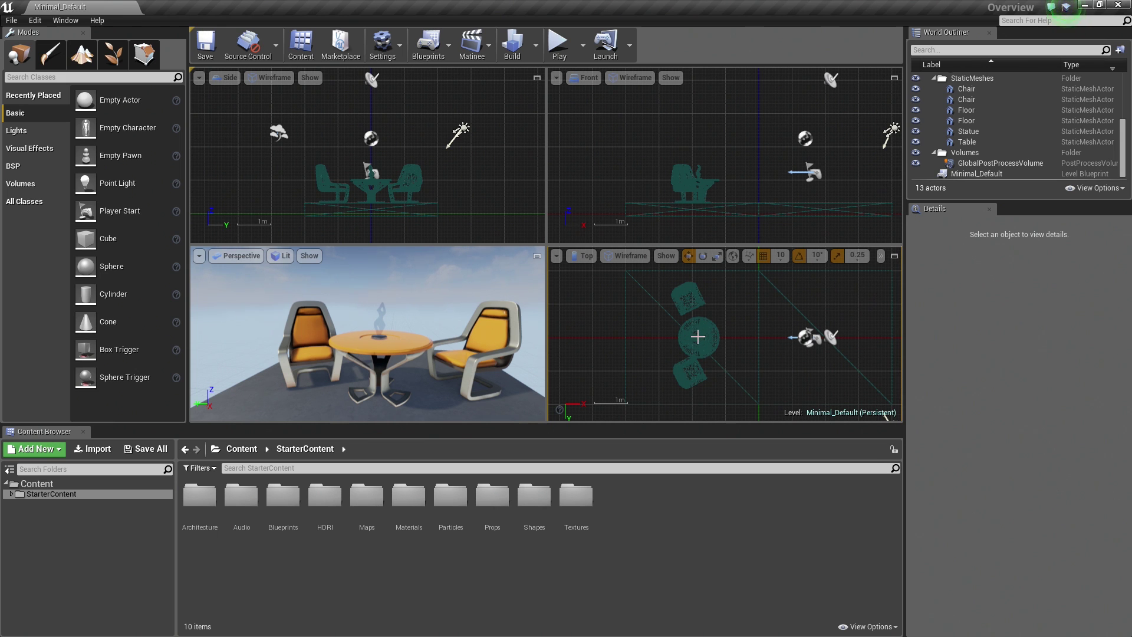
Step: Zoom the Top view to fit the set, pan the ortho views up and left, and activate Front
{"action": "scroll", "coordinate": [697, 336], "scroll_direction": "up", "scroll_amount": 10}
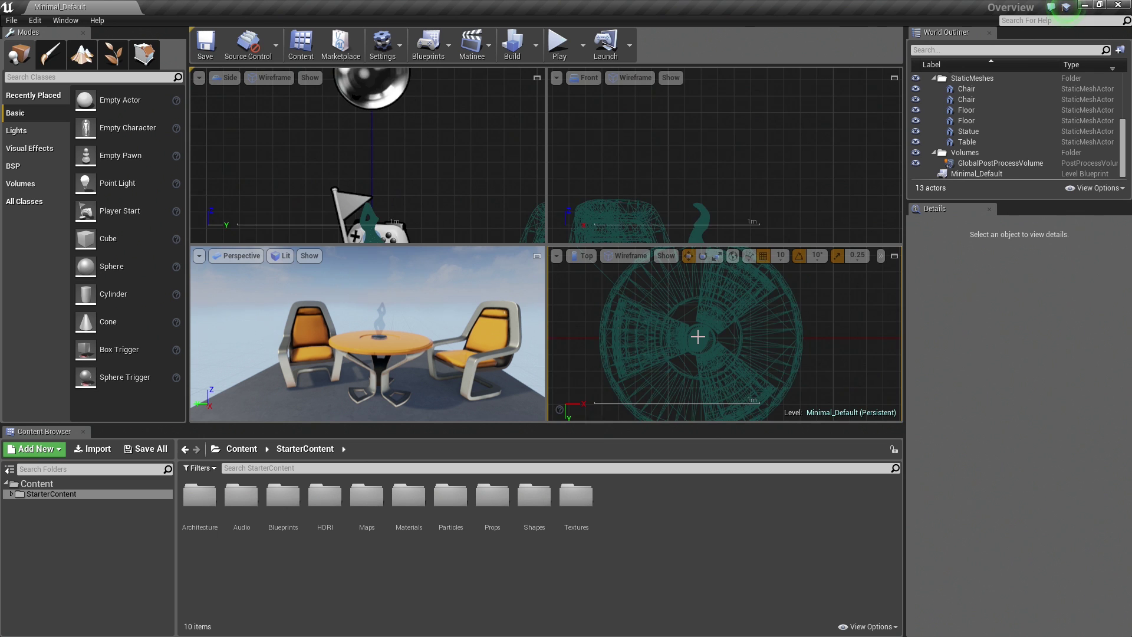
{"action": "scroll", "coordinate": [698, 336], "scroll_direction": "down", "scroll_amount": 10}
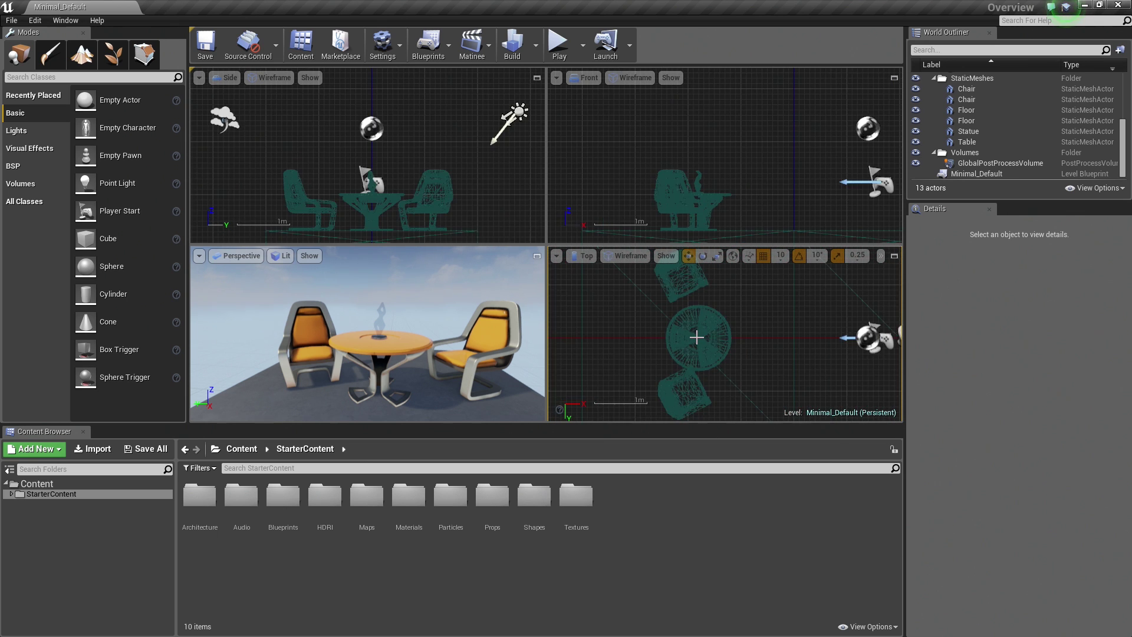
{"action": "scroll", "coordinate": [697, 337], "scroll_direction": "down", "scroll_amount": 3}
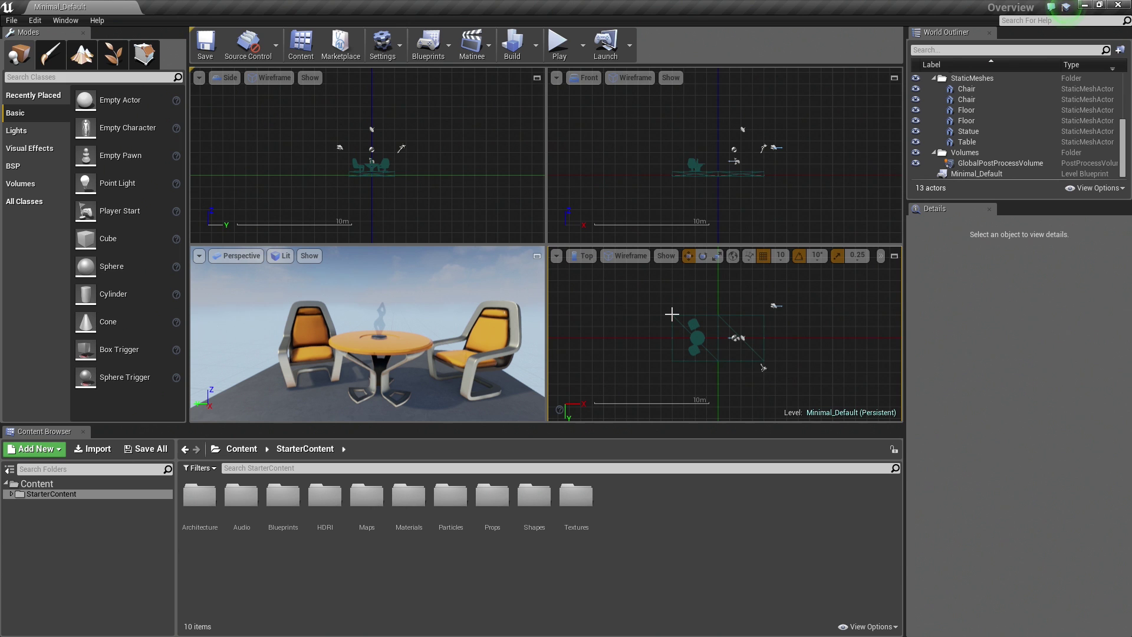
{"action": "scroll", "coordinate": [672, 315], "scroll_direction": "up", "scroll_amount": 15}
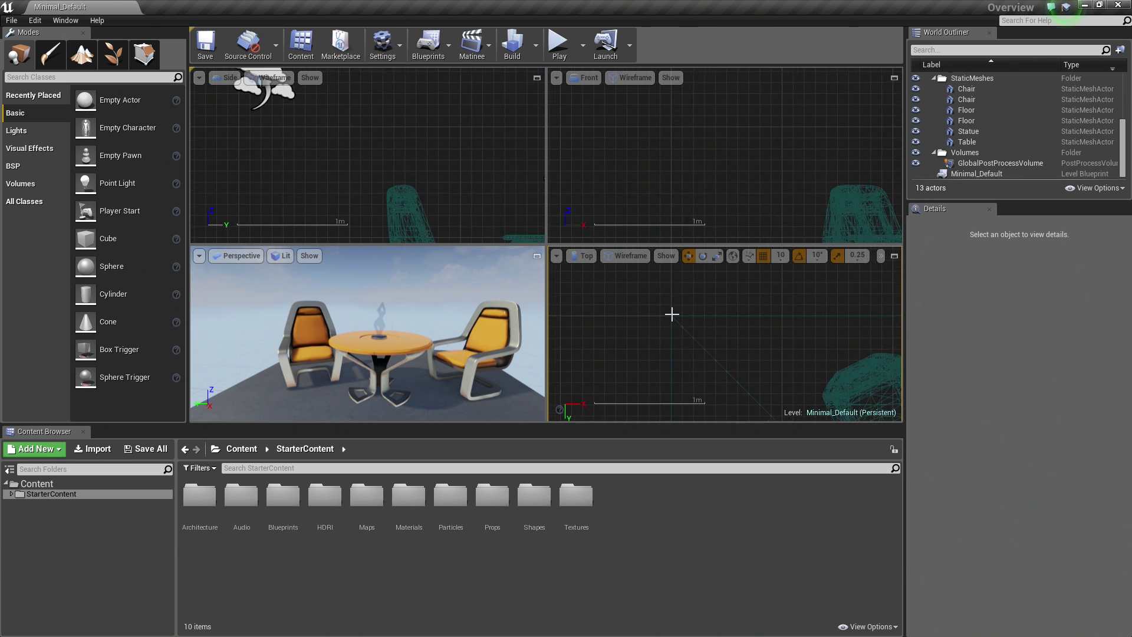
{"action": "scroll", "coordinate": [671, 315], "scroll_direction": "down", "scroll_amount": 7}
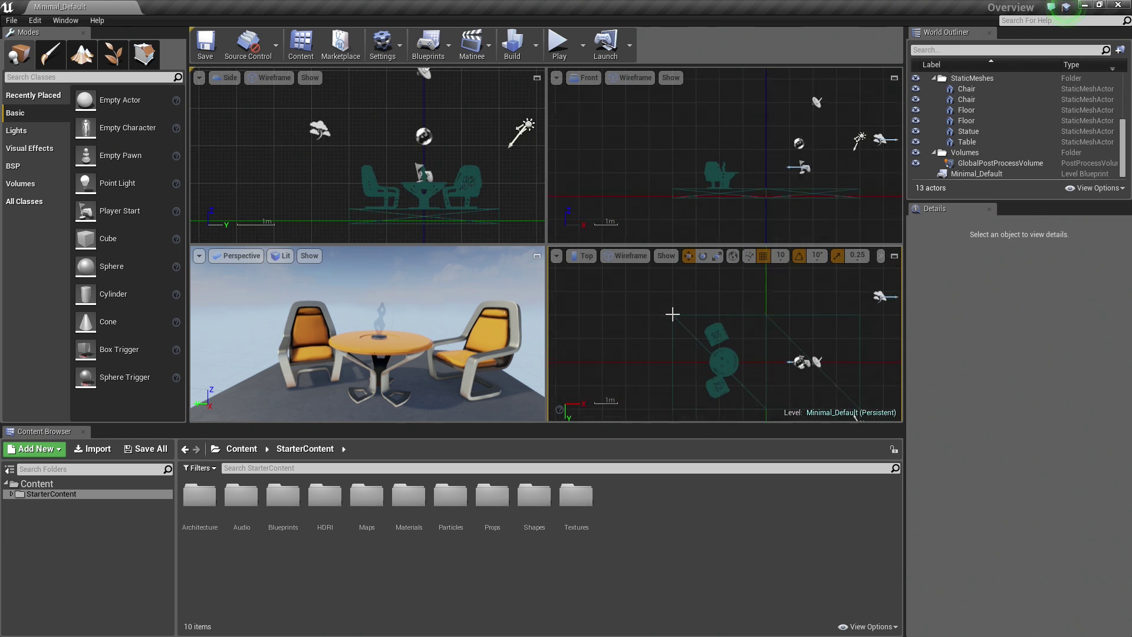
{"action": "right_click_drag", "start_coordinate": [692, 351], "coordinate": [667, 331]}
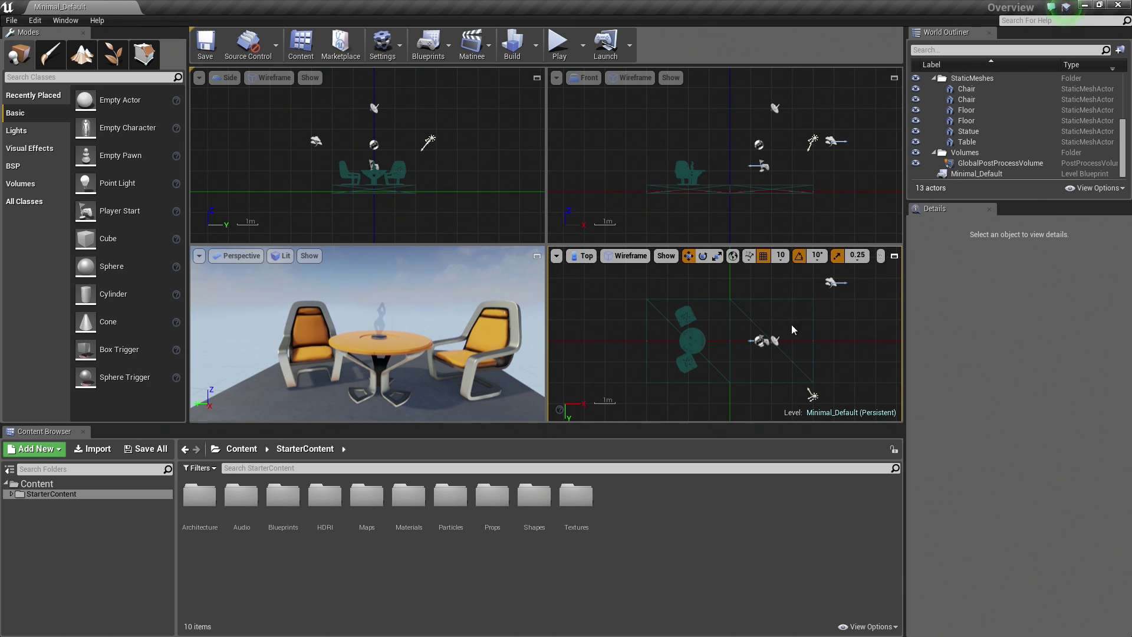
{"action": "left_click", "coordinate": [586, 110]}
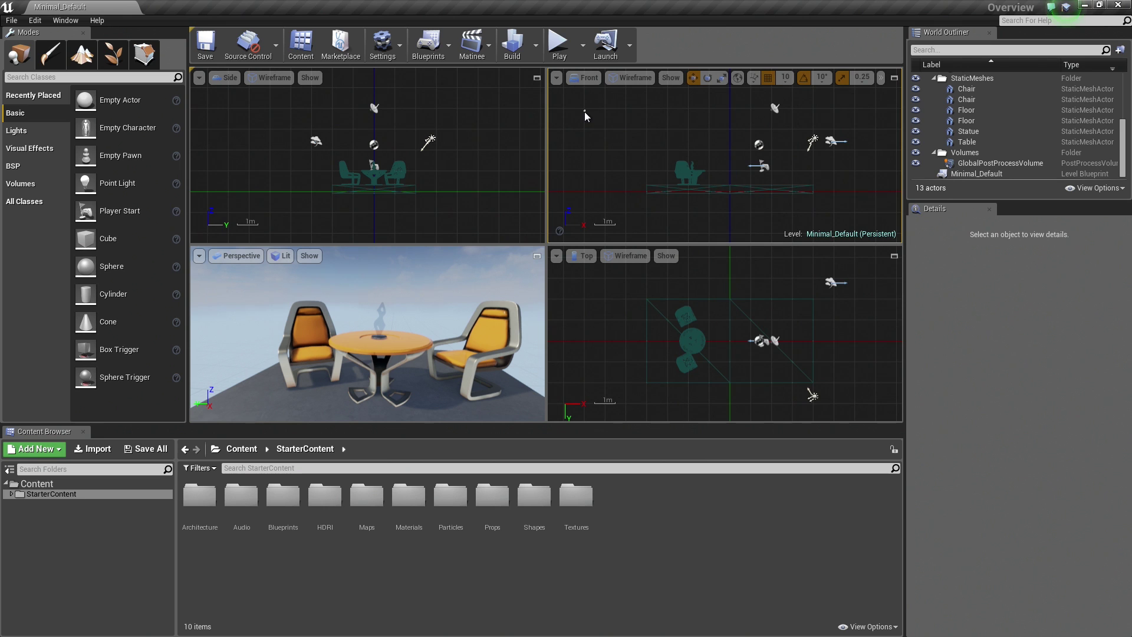
Step: Box-select all 13 actors in the Front view, zoom the ortho views out to 10m, and deselect
{"action": "left_click_drag", "start_coordinate": [682, 115], "coordinate": [882, 208]}
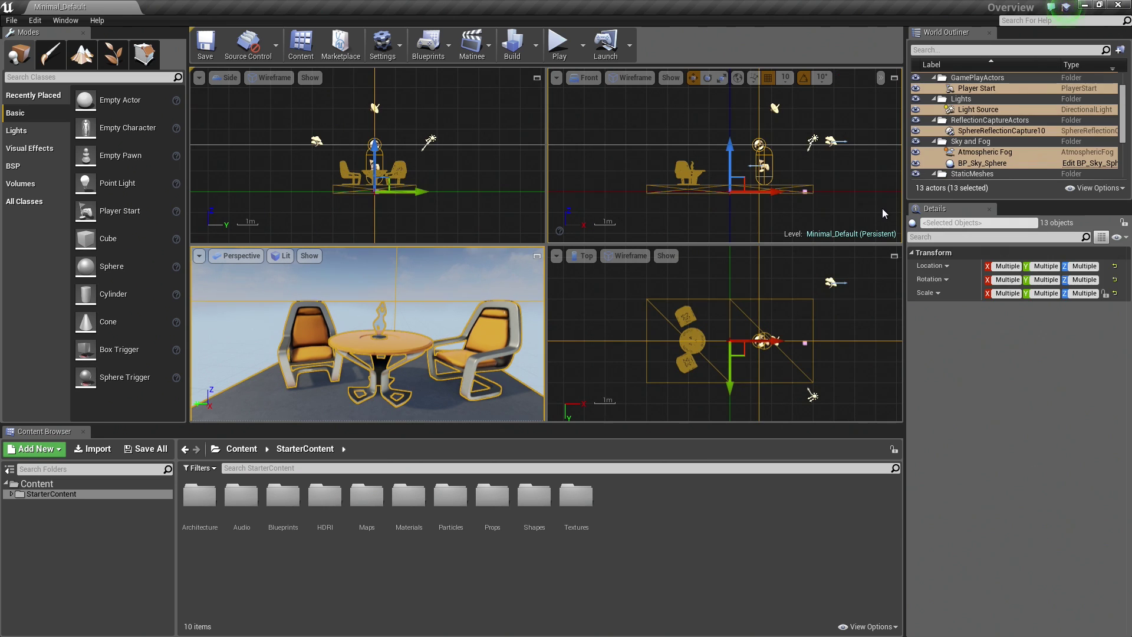
{"action": "left_click", "coordinate": [704, 142]}
{"action": "left_click_drag", "start_coordinate": [602, 104], "coordinate": [876, 244]}
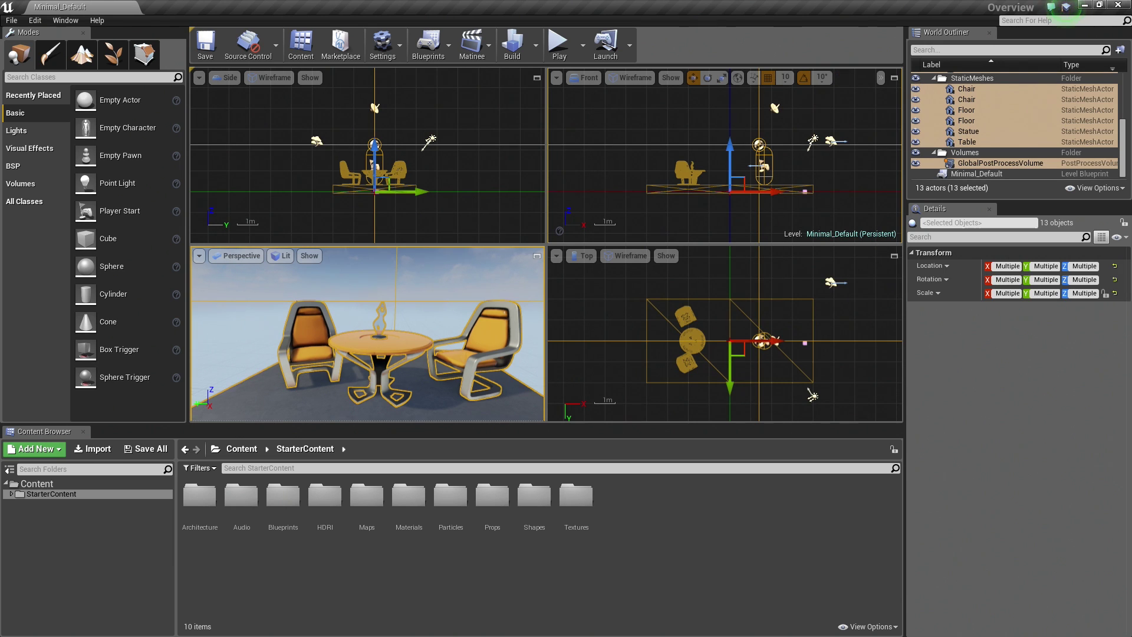
{"action": "left_click", "coordinate": [590, 108]}
{"action": "left_click_drag", "start_coordinate": [585, 100], "coordinate": [875, 212]}
{"action": "scroll", "coordinate": [637, 167], "scroll_direction": "down", "scroll_amount": 3}
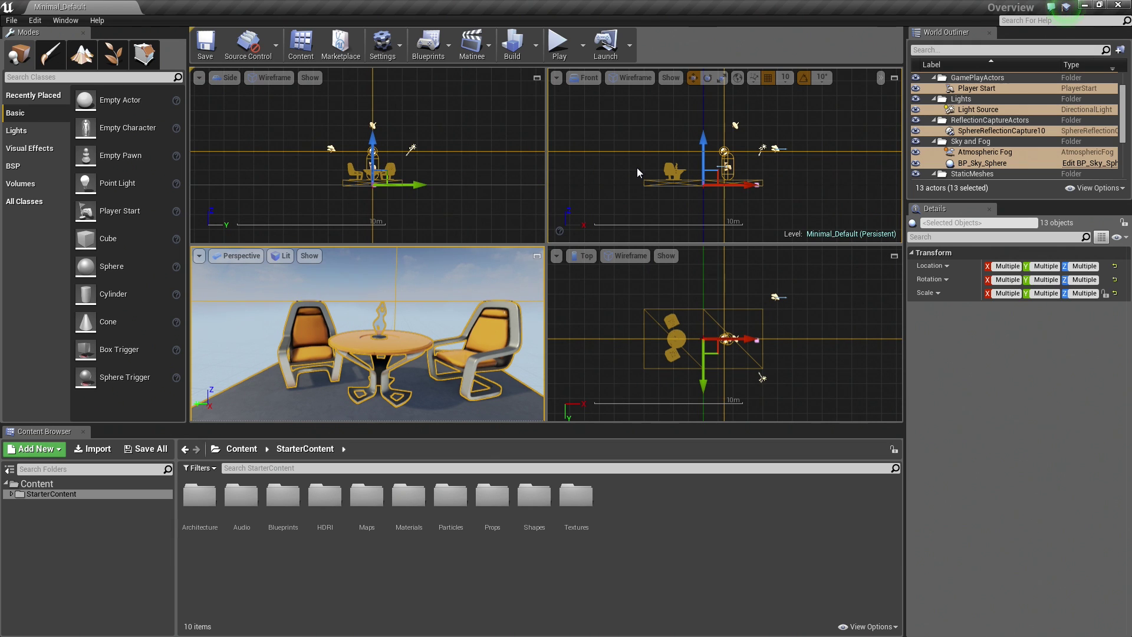
{"action": "left_click", "coordinate": [594, 165]}
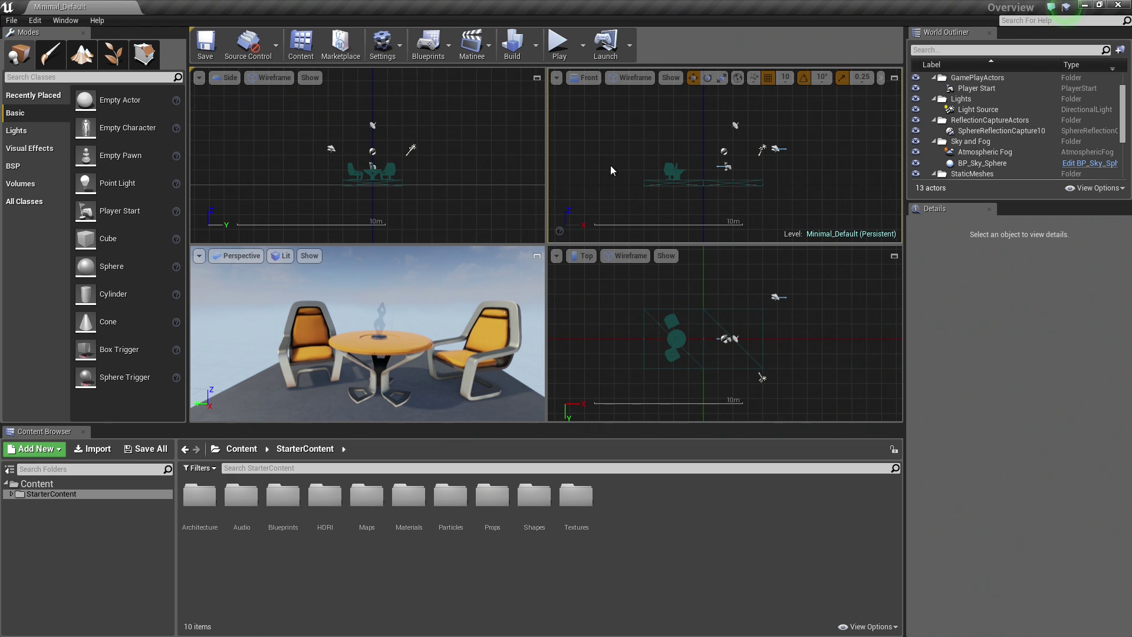
Step: Pan the orthographic views right and bring up the Top view's View Mode menu
{"action": "right_click_drag", "start_coordinate": [625, 156], "coordinate": [681, 153]}
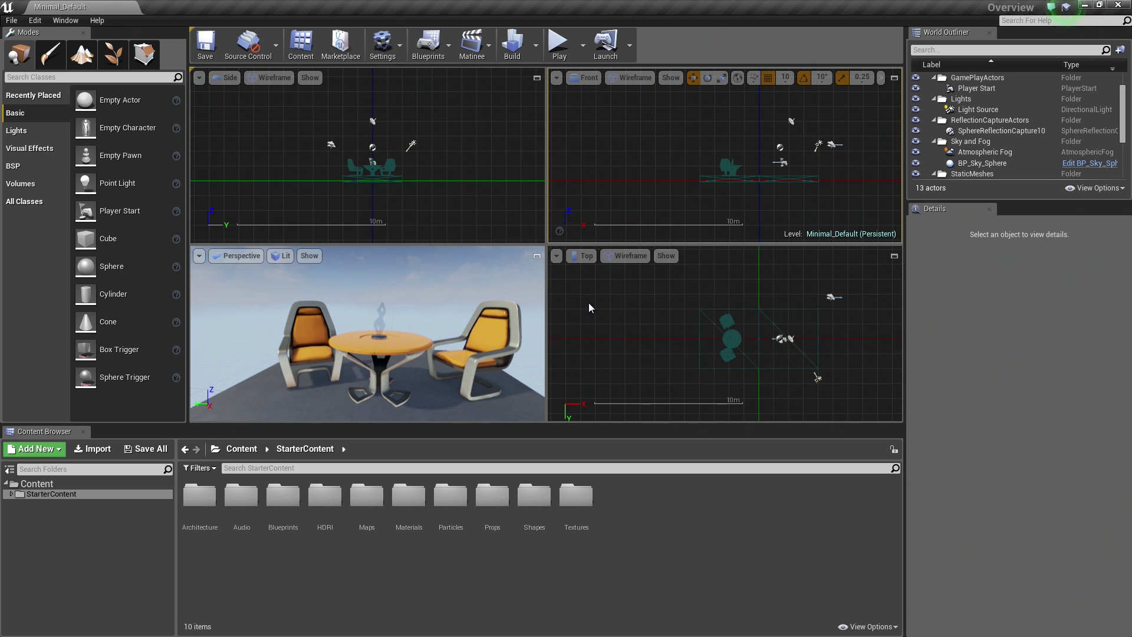
{"action": "left_click", "coordinate": [631, 258]}
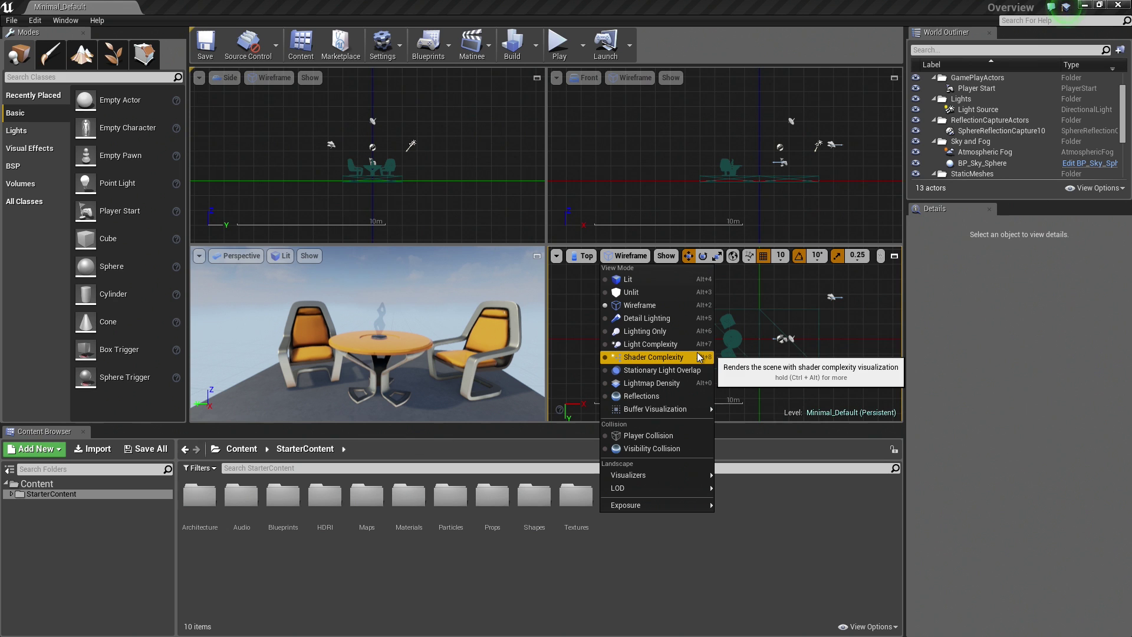
Step: Switch the Top view to Unlit, pan onto the floor and chairs, and zoom to 1m scale
{"action": "left_click", "coordinate": [655, 293]}
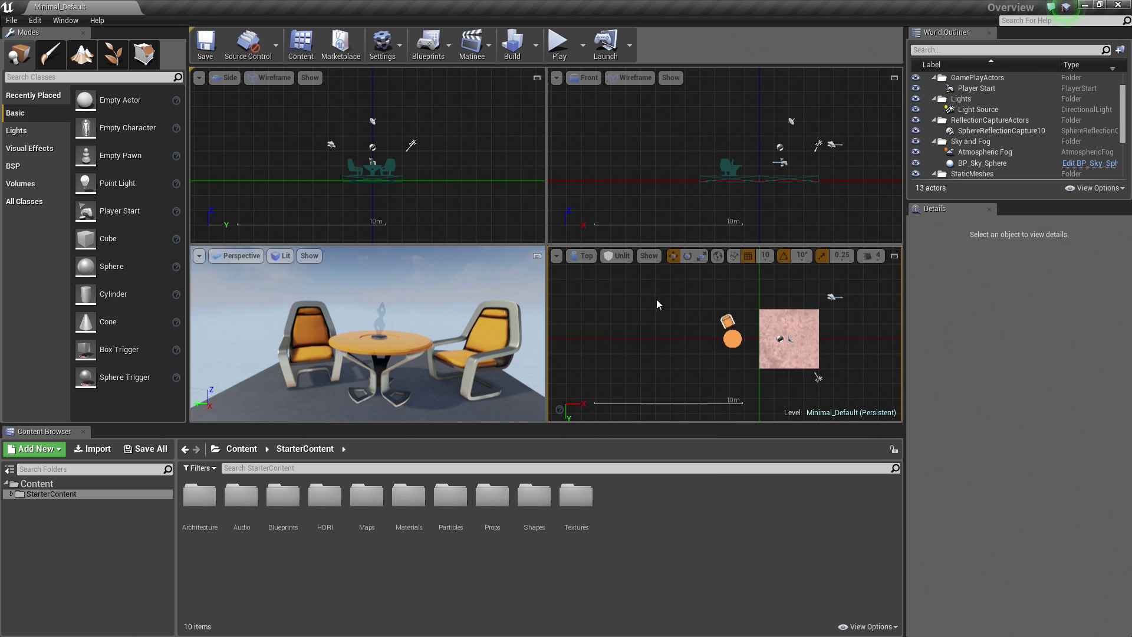
{"action": "right_click_drag", "start_coordinate": [719, 338], "coordinate": [648, 329]}
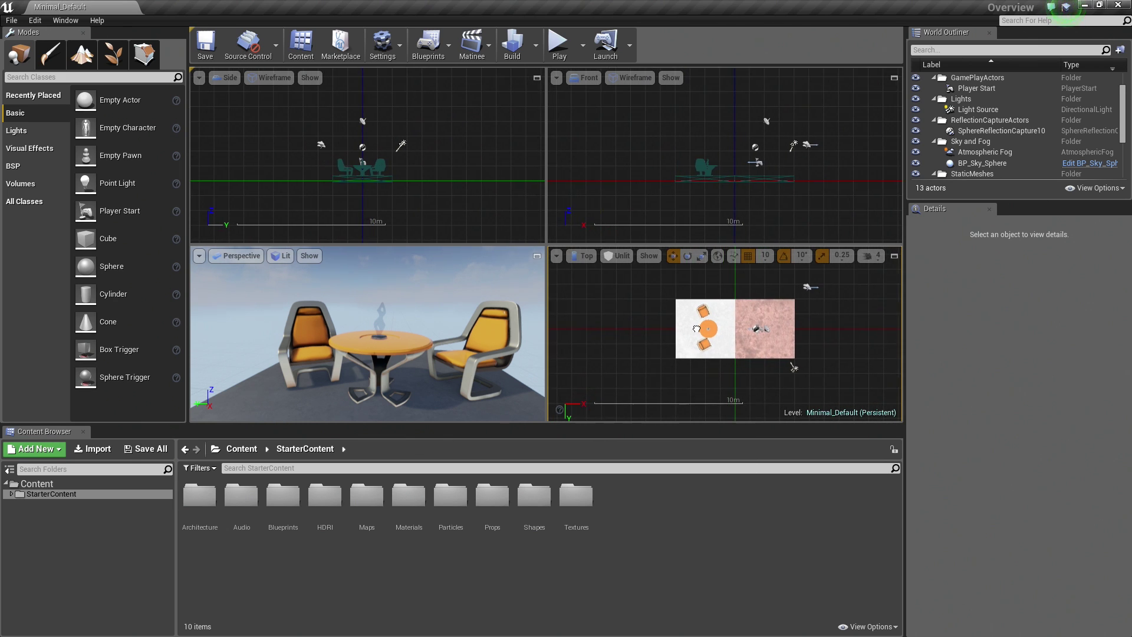
{"action": "scroll", "coordinate": [649, 324], "scroll_direction": "up", "scroll_amount": 4}
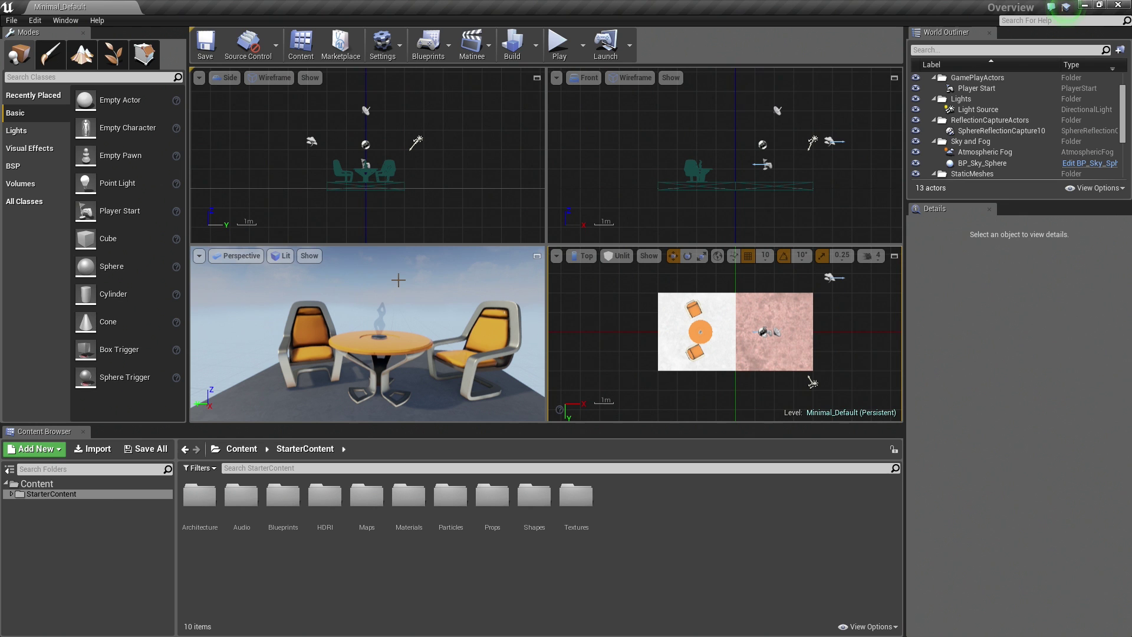
Step: Maximize and orbit the Perspective view, then restore the four-view layout and maximize the Top view
{"action": "left_click", "coordinate": [536, 258]}
{"action": "mouse_move", "coordinate": [481, 175]}
{"action": "right_mouse_down"}
{"action": "mouse_move", "coordinate": [543, 172]}
{"action": "mouse_move", "coordinate": [481, 175]}
{"action": "right_mouse_up"}
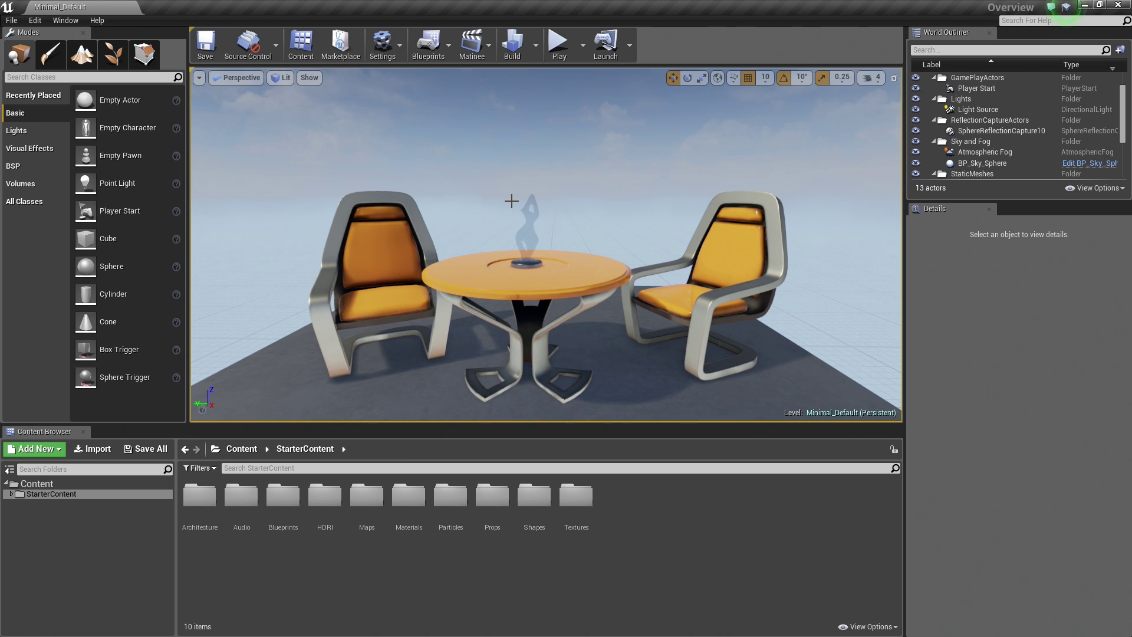
{"action": "left_click", "coordinate": [894, 78]}
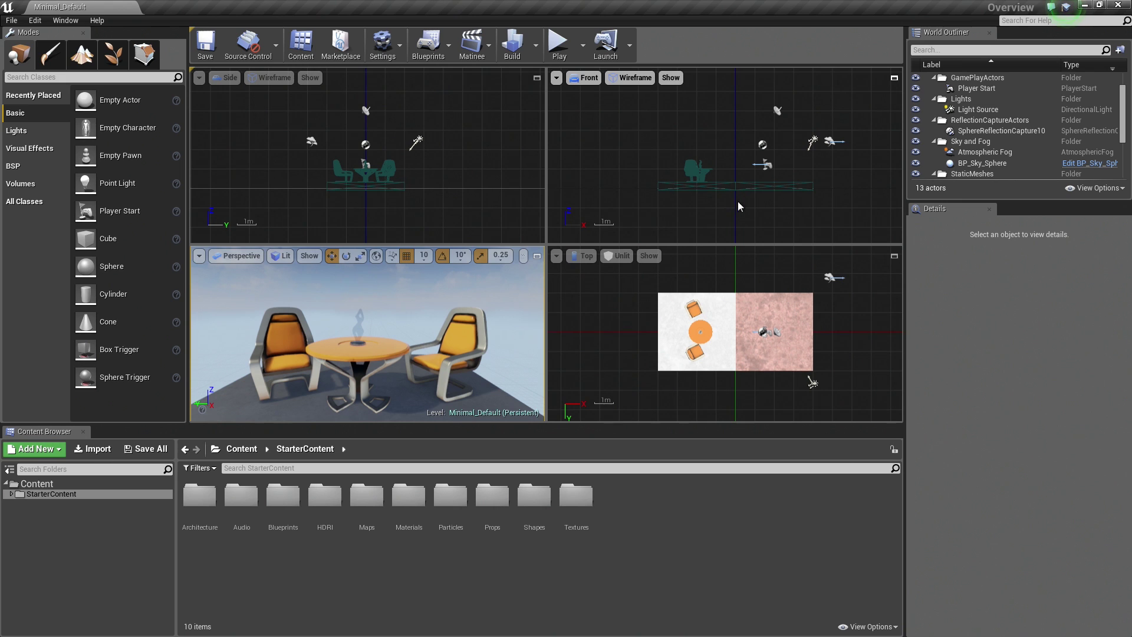
{"action": "left_click", "coordinate": [894, 256]}
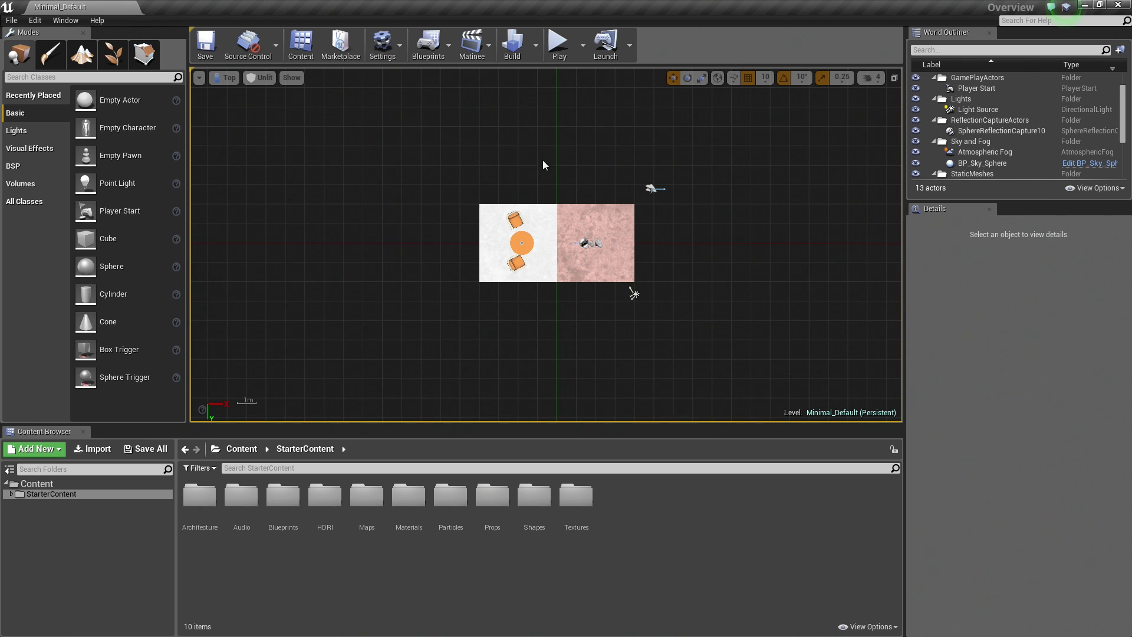
Step: Cycle the maximized viewport through Perspective, Front and Top, ending on lit Perspective
{"action": "left_click", "coordinate": [221, 79]}
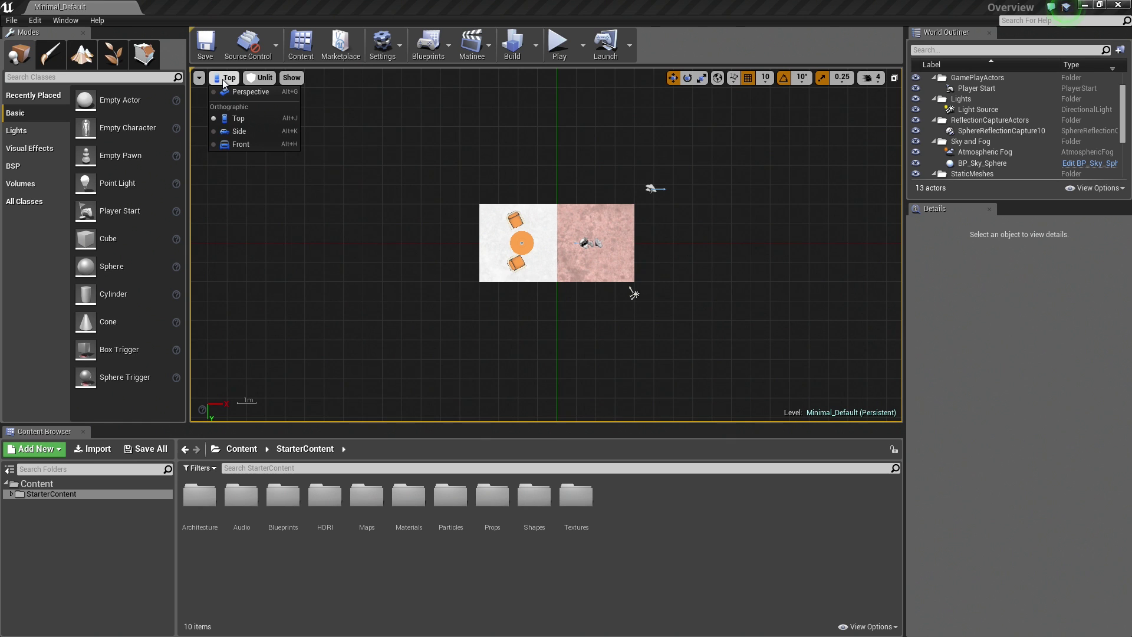
{"action": "left_click", "coordinate": [247, 92]}
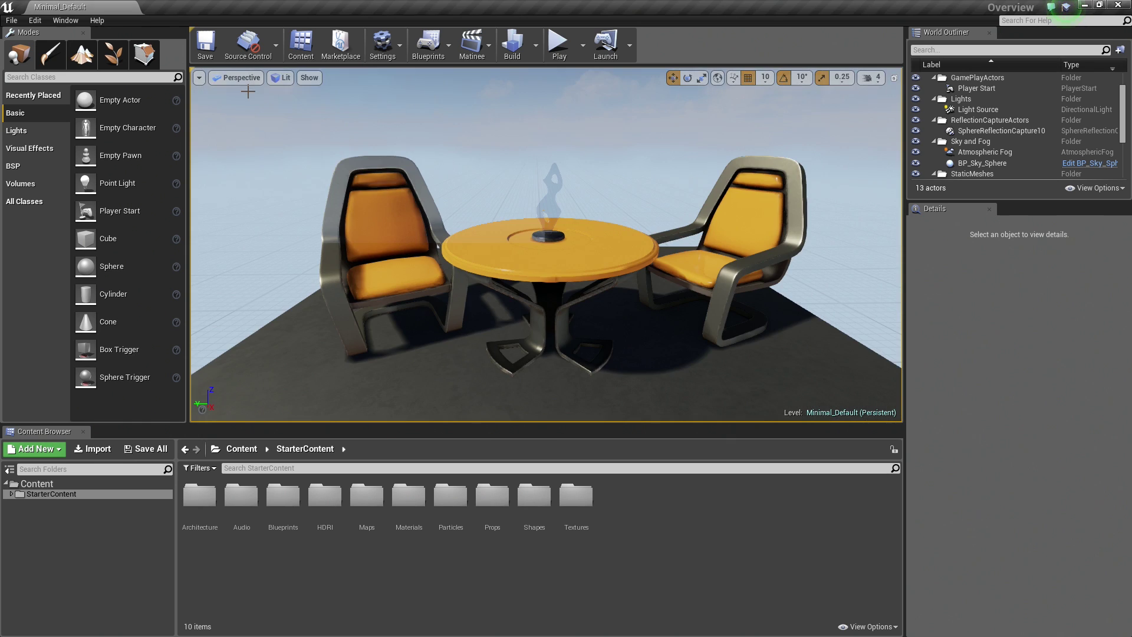
{"action": "left_click", "coordinate": [246, 83]}
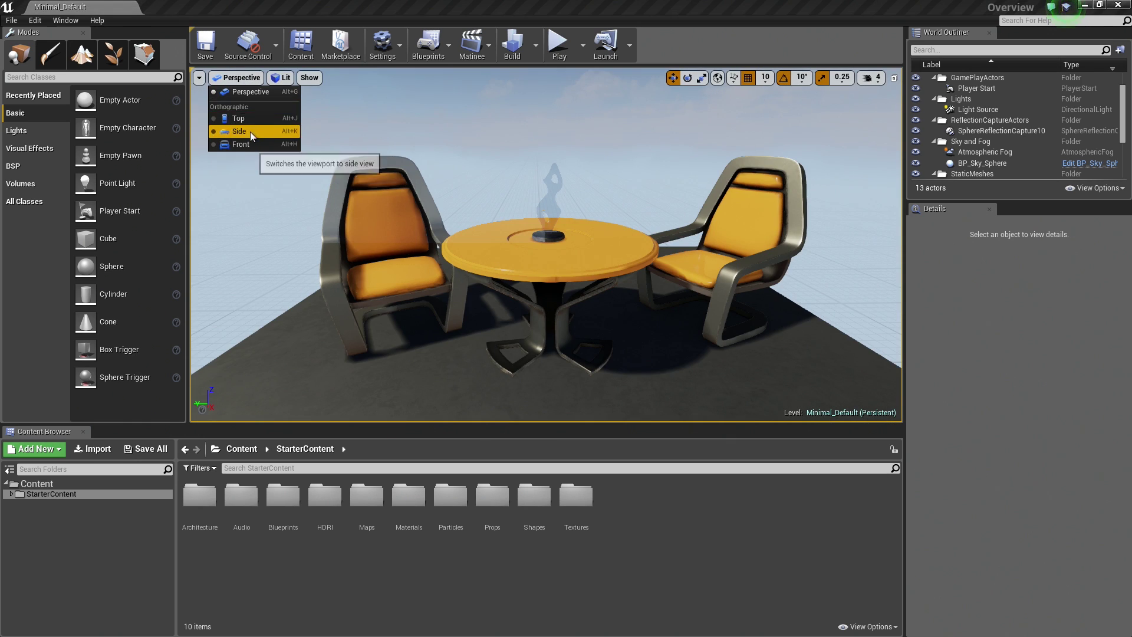
{"action": "left_click", "coordinate": [254, 144]}
{"action": "left_click", "coordinate": [226, 78]}
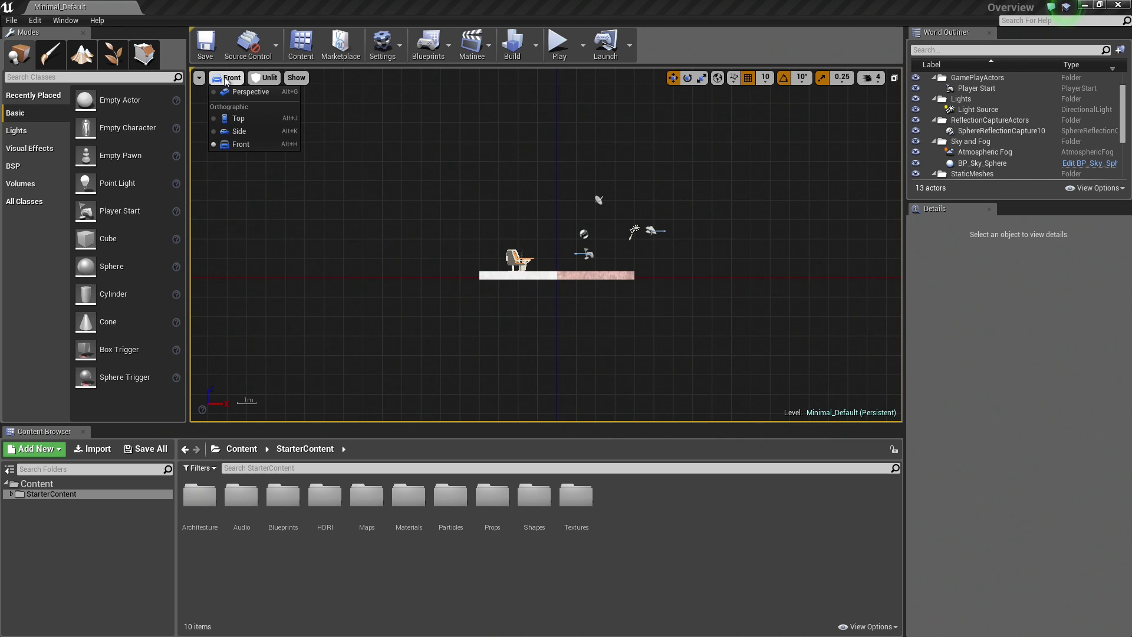
{"action": "left_click", "coordinate": [252, 124]}
{"action": "left_click", "coordinate": [224, 79]}
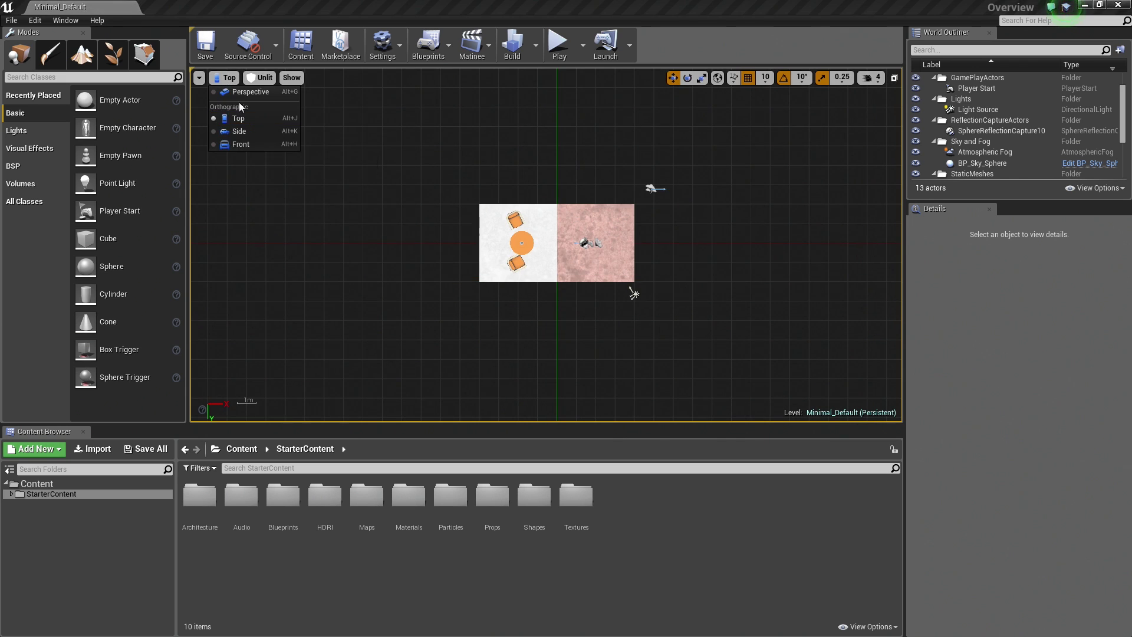
{"action": "left_click", "coordinate": [238, 93]}
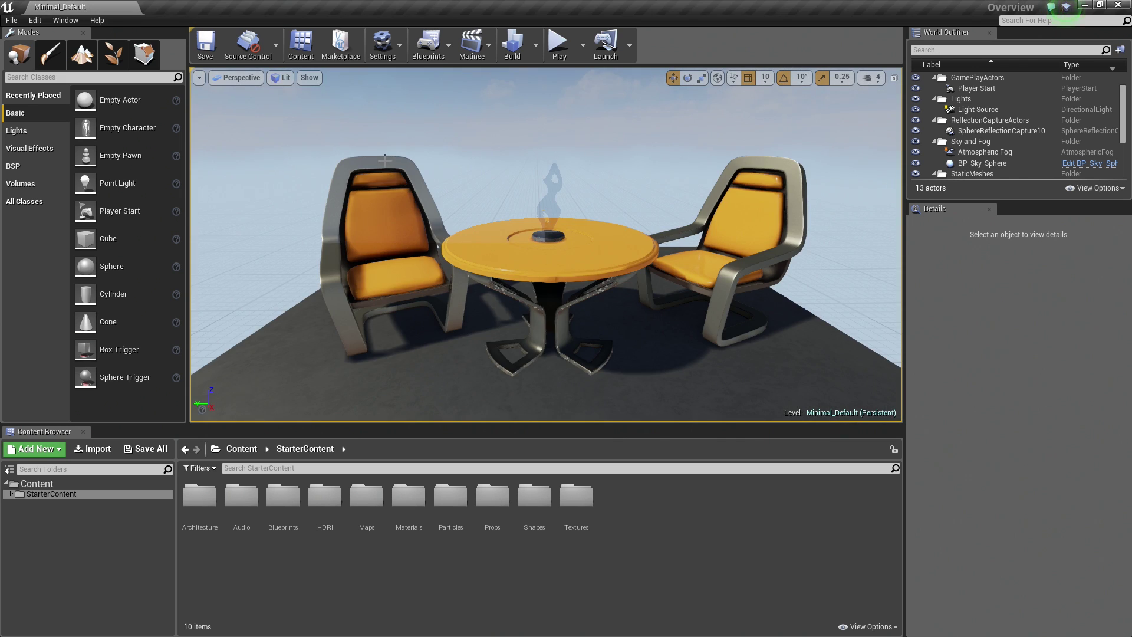
Step: Dolly the lit Perspective view closer to the round table and two chairs
{"action": "left_click", "coordinate": [236, 78]}
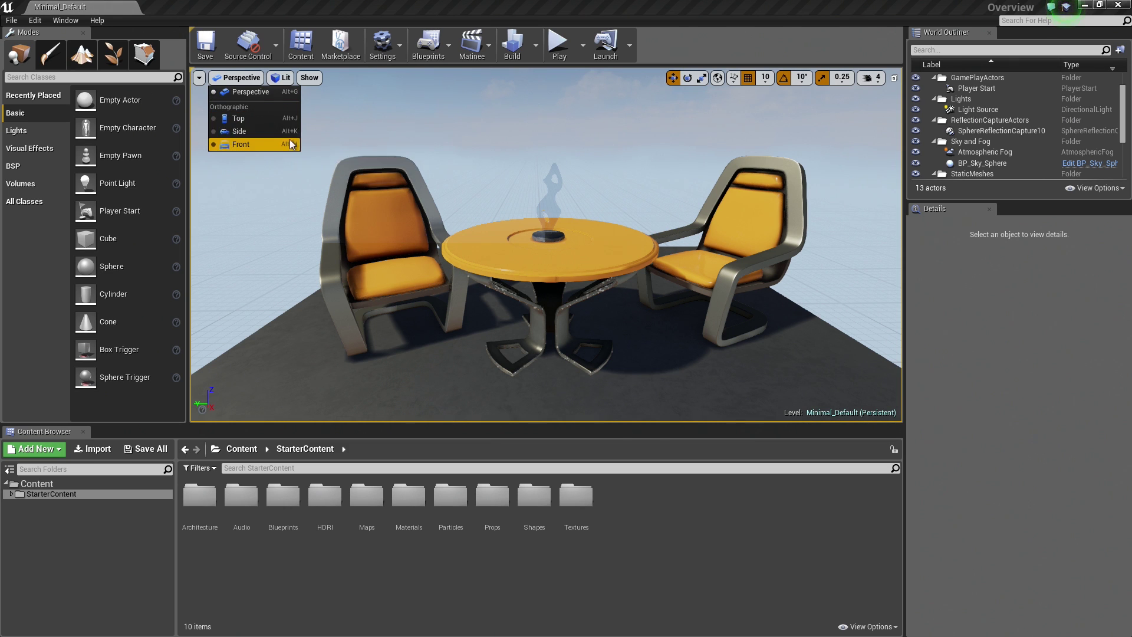
{"action": "left_click", "coordinate": [245, 79]}
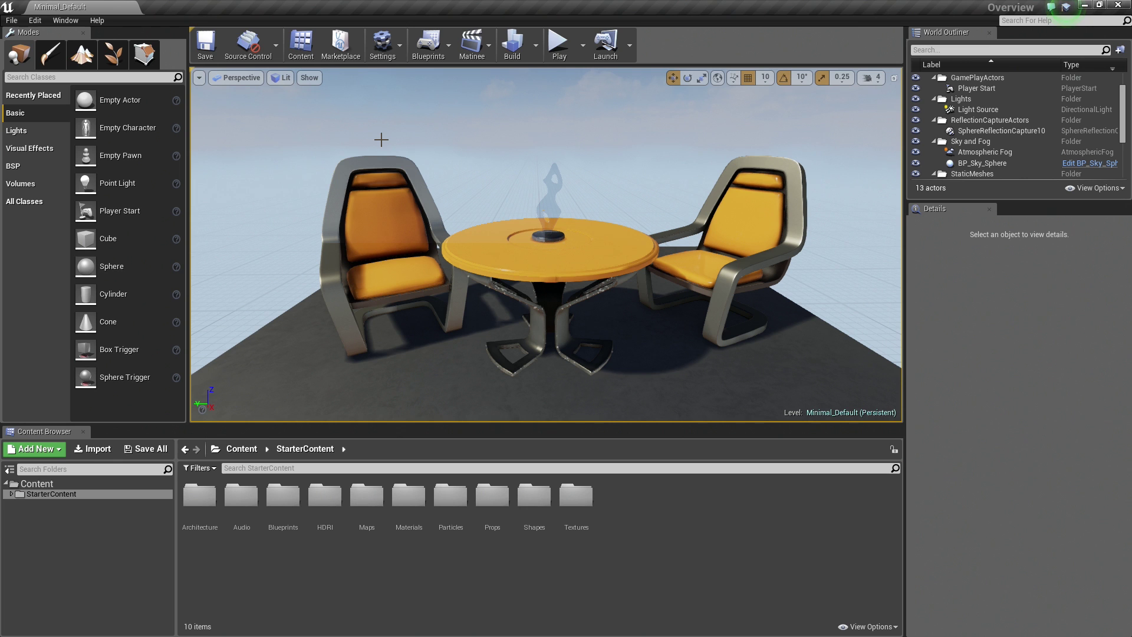
{"action": "scroll", "coordinate": [566, 154], "scroll_direction": "up", "scroll_amount": 2}
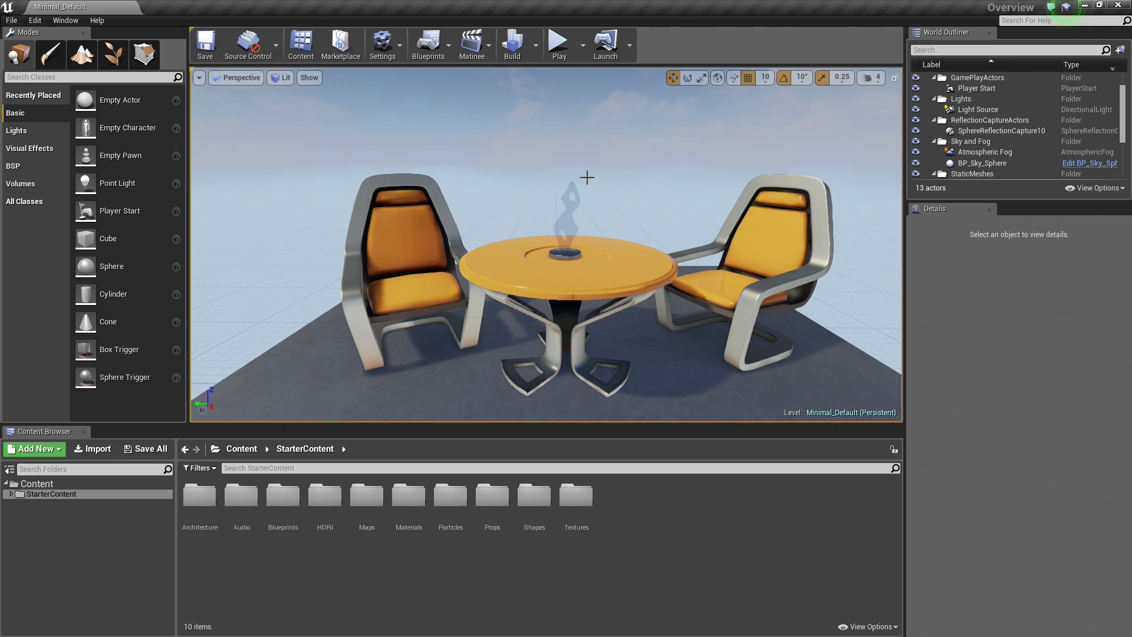
{"action": "left_click", "coordinate": [236, 78]}
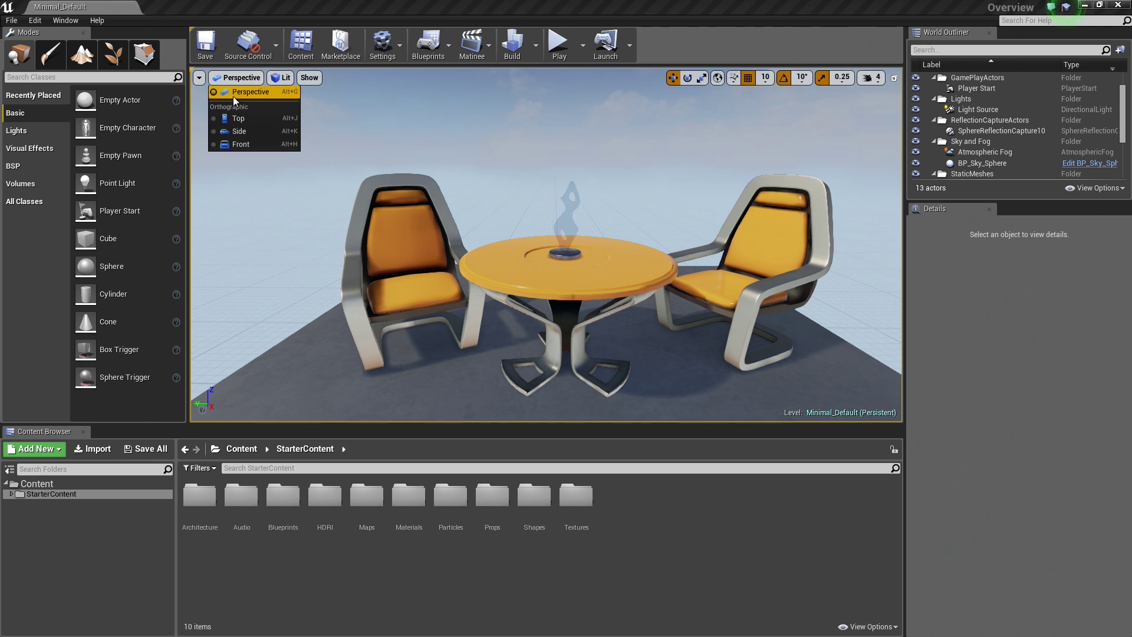
{"action": "left_click", "coordinate": [240, 119]}
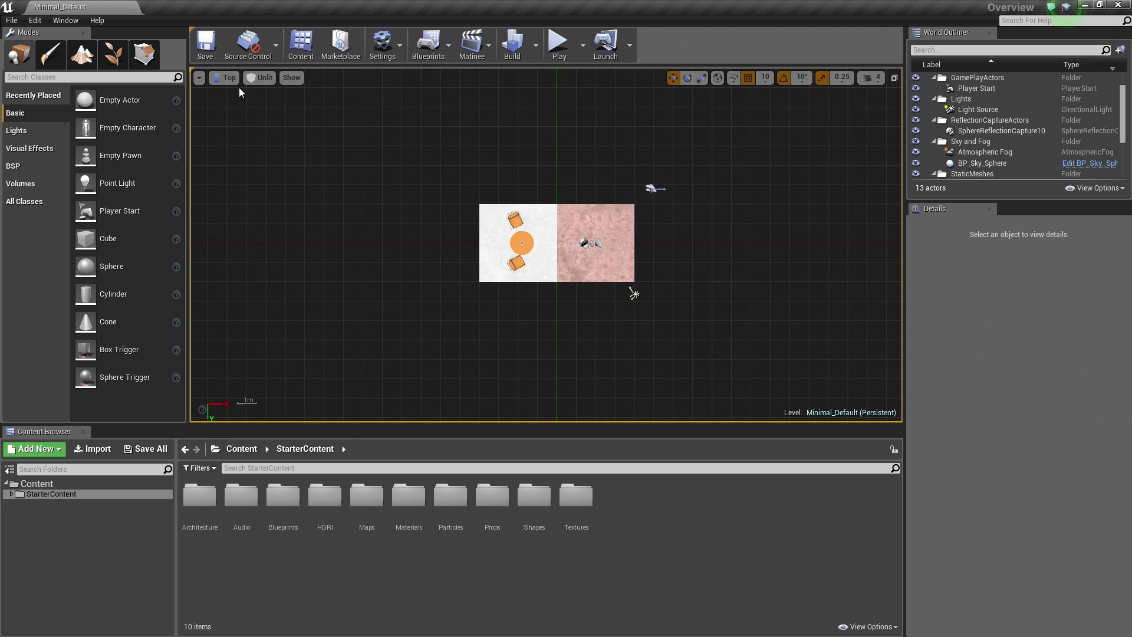
{"action": "left_click", "coordinate": [238, 83]}
{"action": "left_click", "coordinate": [250, 133]}
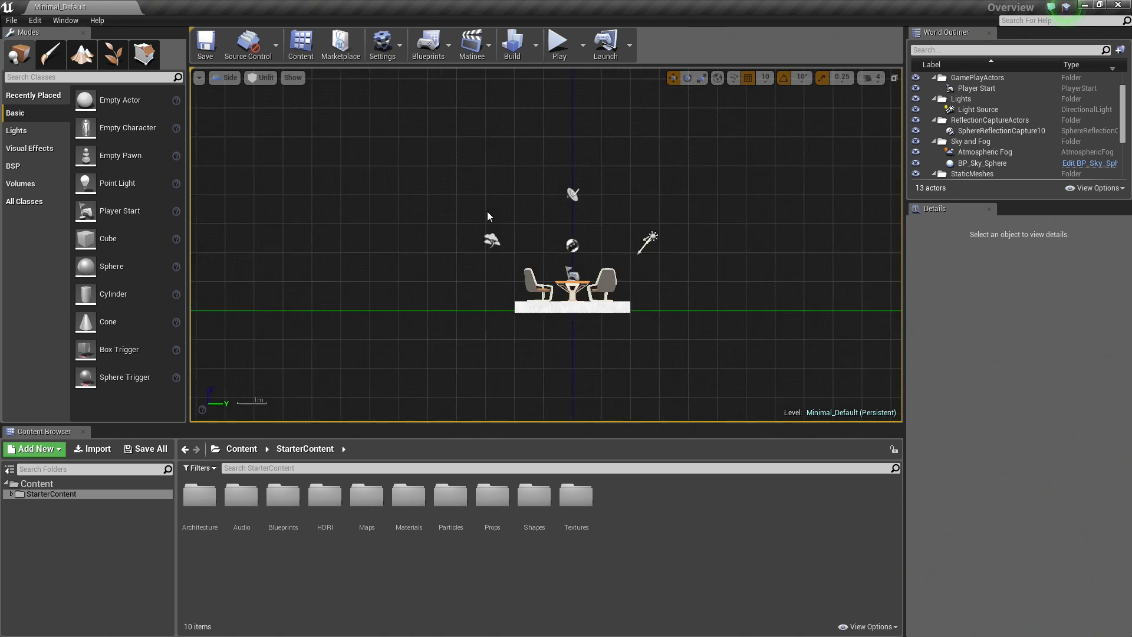
{"action": "scroll", "coordinate": [670, 300], "scroll_direction": "up", "scroll_amount": 5}
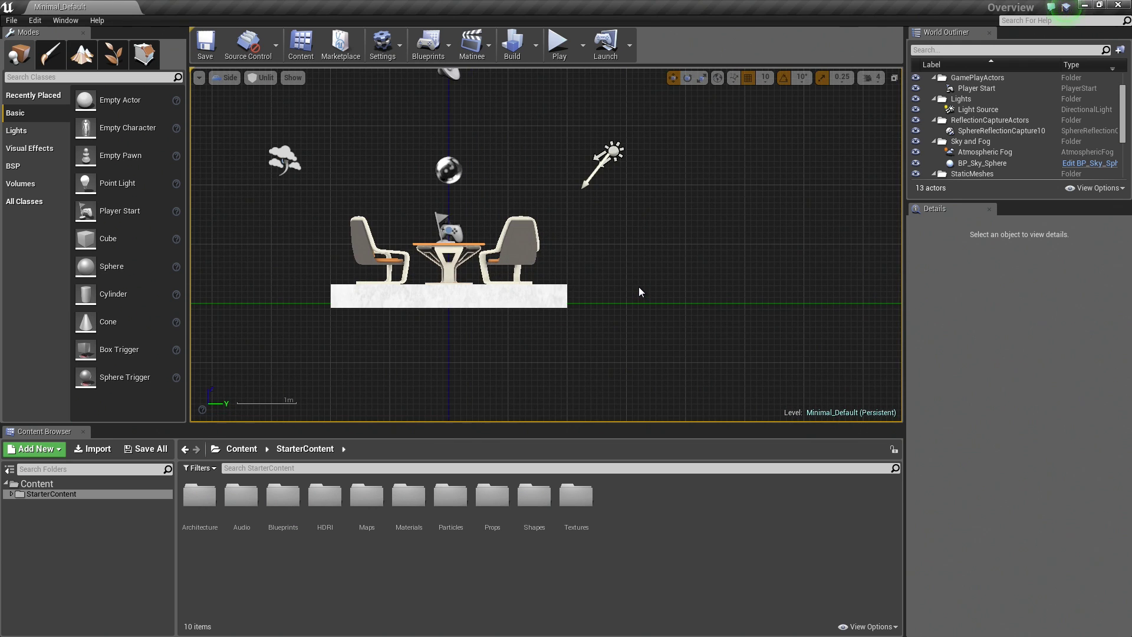
{"action": "scroll", "coordinate": [640, 291], "scroll_direction": "down", "scroll_amount": 2}
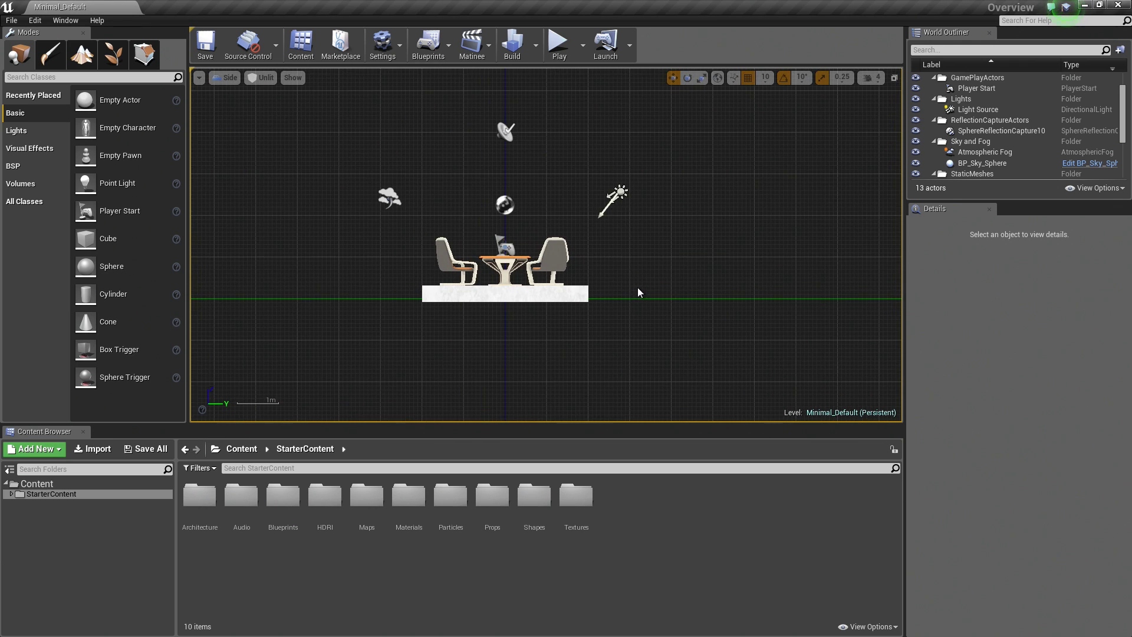
{"action": "left_click", "coordinate": [224, 77]}
{"action": "left_click", "coordinate": [241, 95]}
{"action": "right_click_drag", "start_coordinate": [483, 217], "coordinate": [454, 227]}
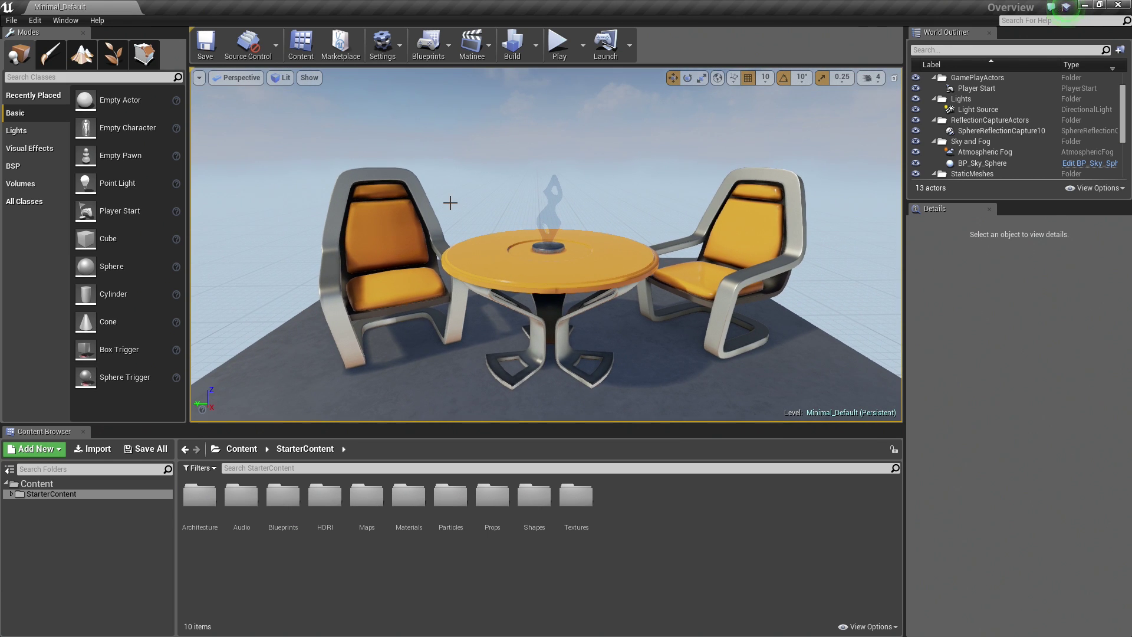